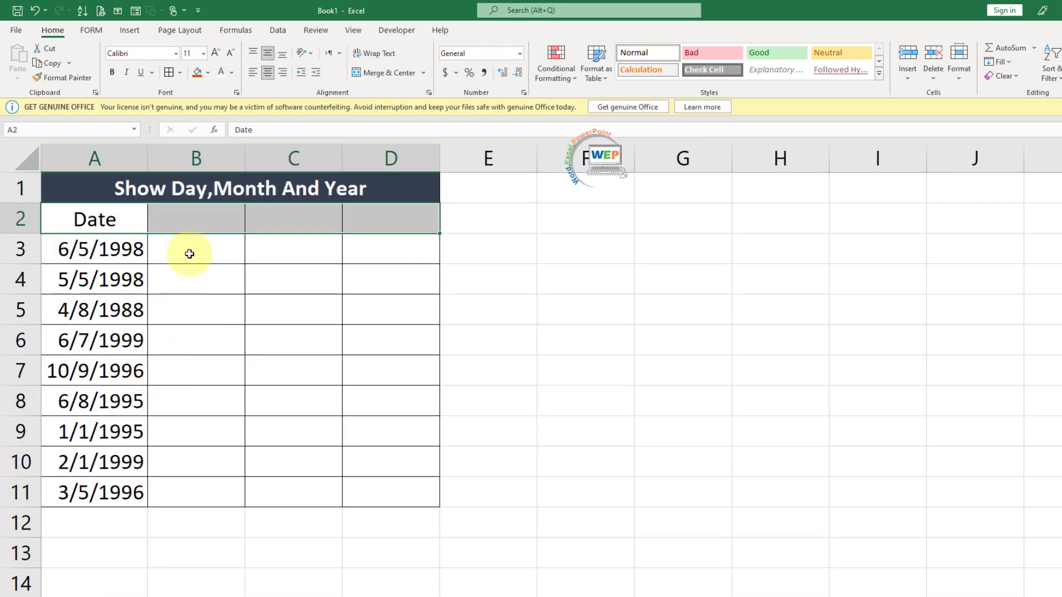
Enter the headers day, month and year in cells B2, C2 and D2
left_click(187, 220)
left_click(289, 211)
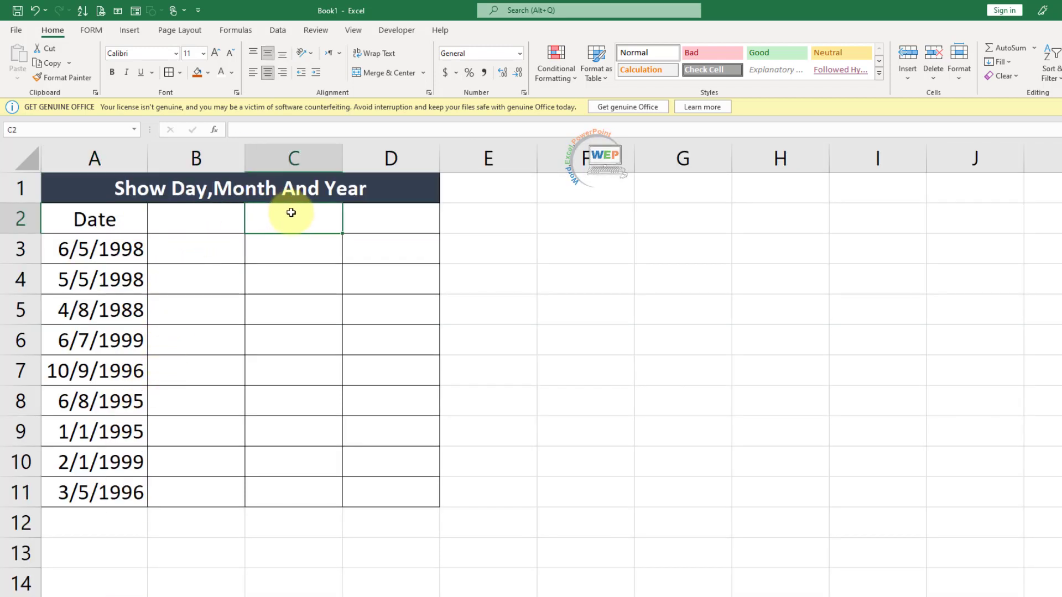
left_click(402, 215)
left_click(192, 221)
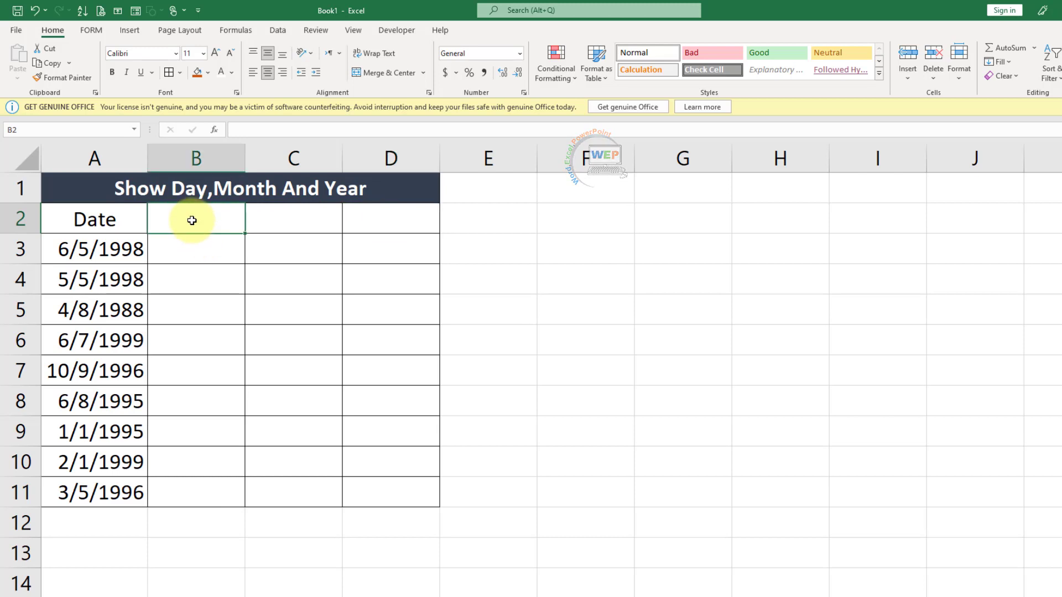
type("day")
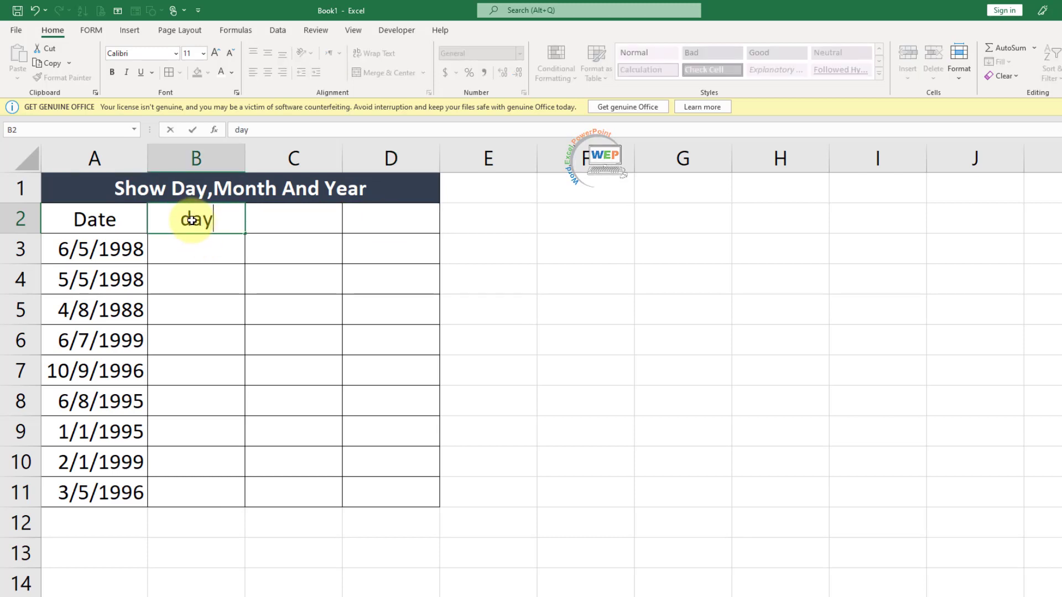
key("Tab")
type("mo")
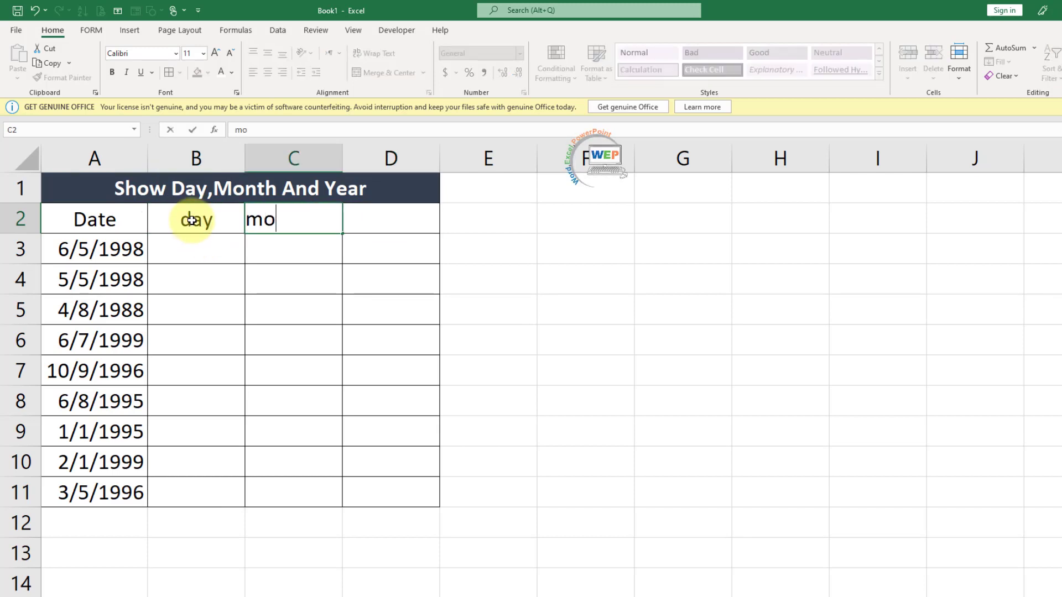
type("nth")
key("Tab")
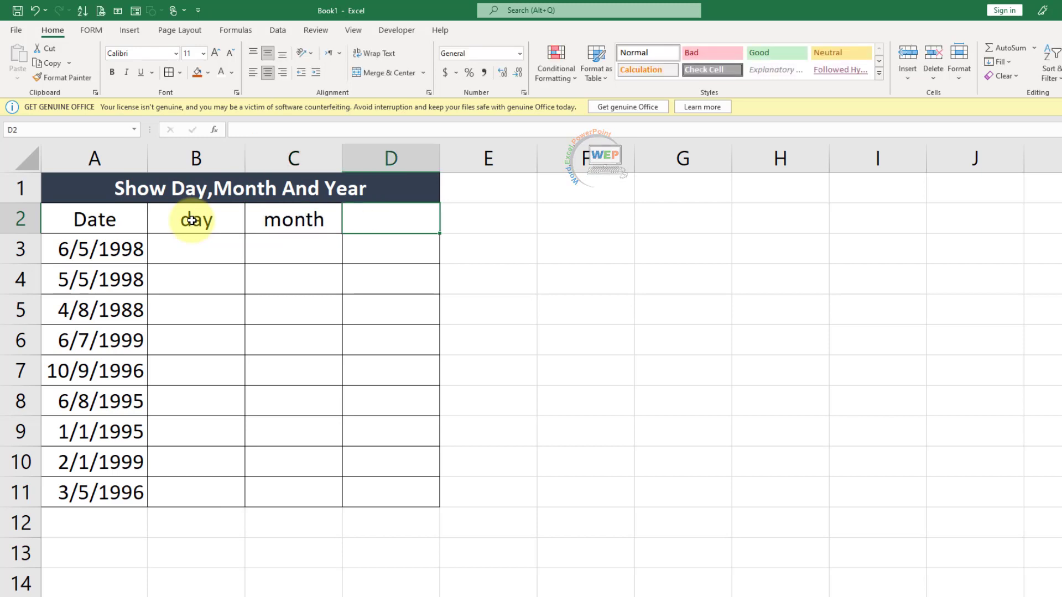
type("yes")
key("BackSpace")
type("a")
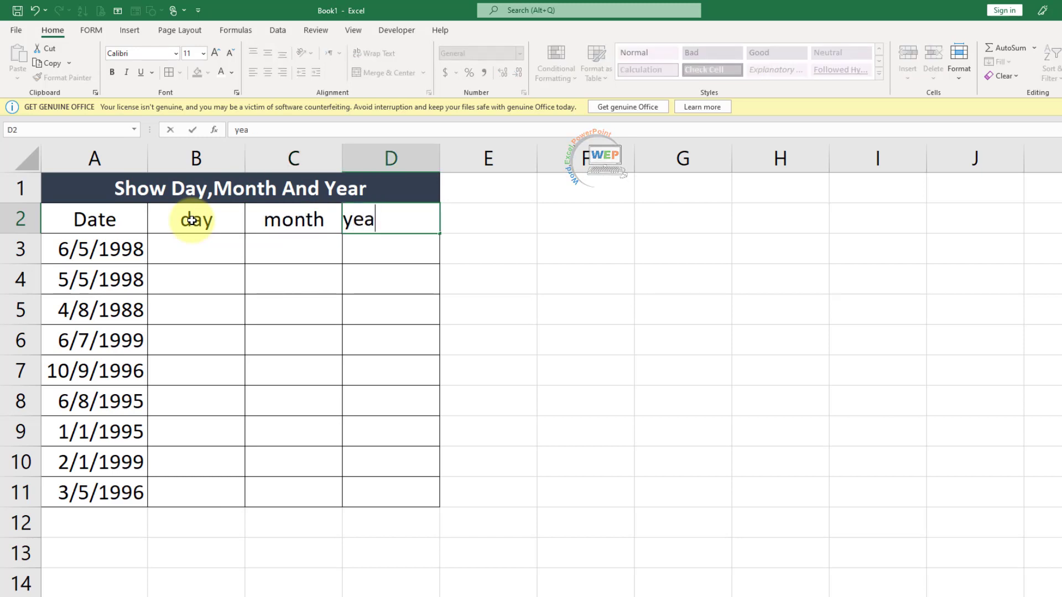
type("r")
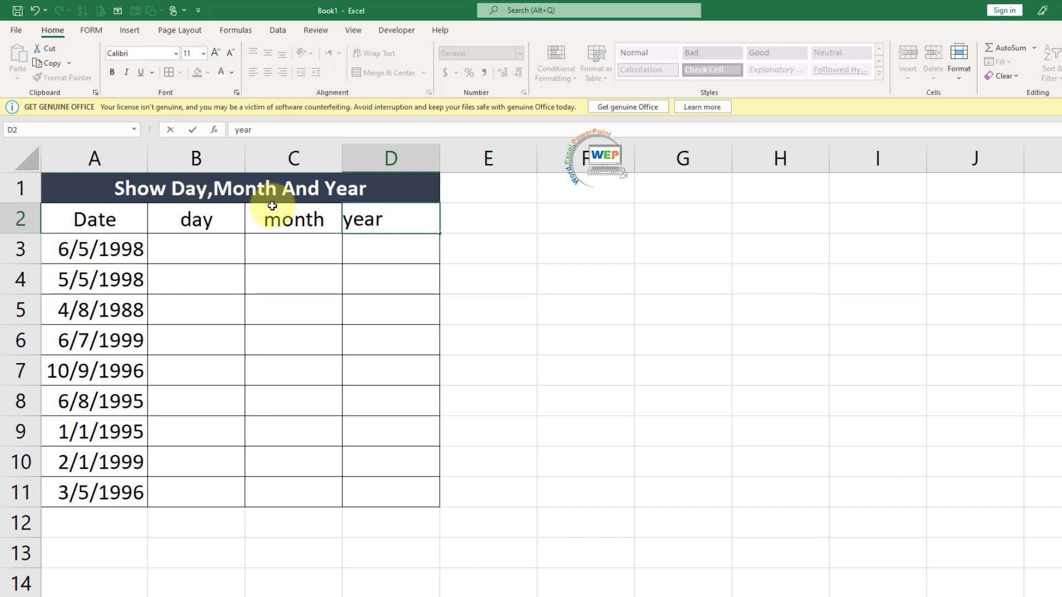
left_click(363, 286)
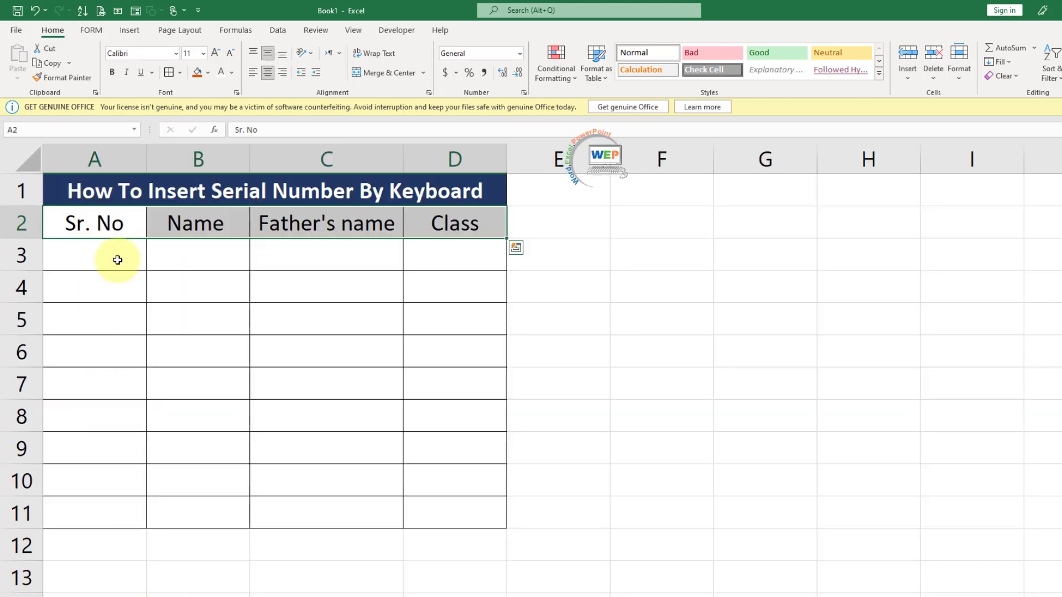
Select cell A3, the first cell under the Sr. No header
left_click(118, 260)
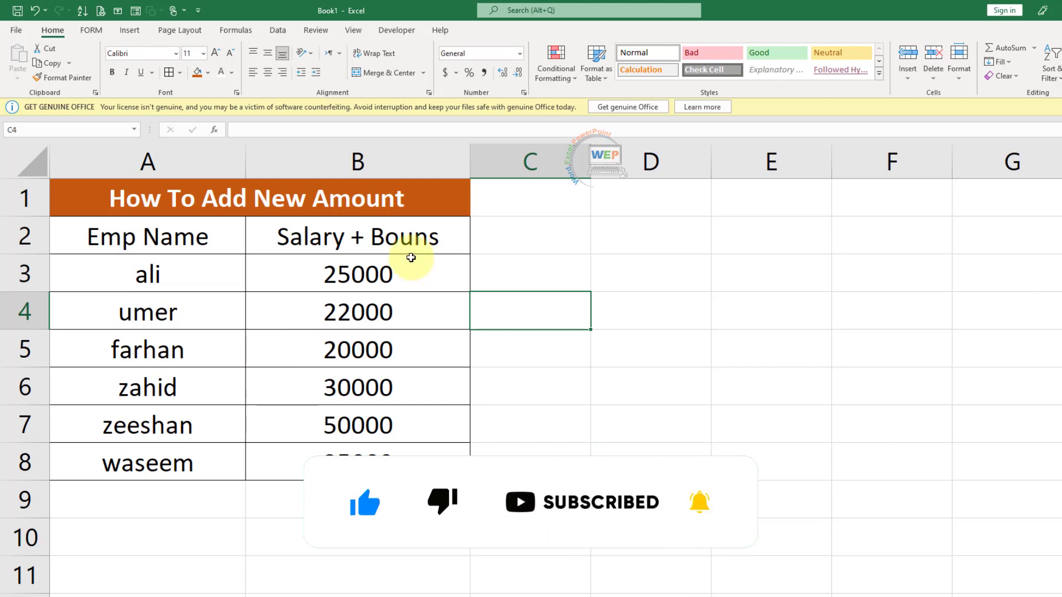
left_click_drag(411, 258, 404, 451)
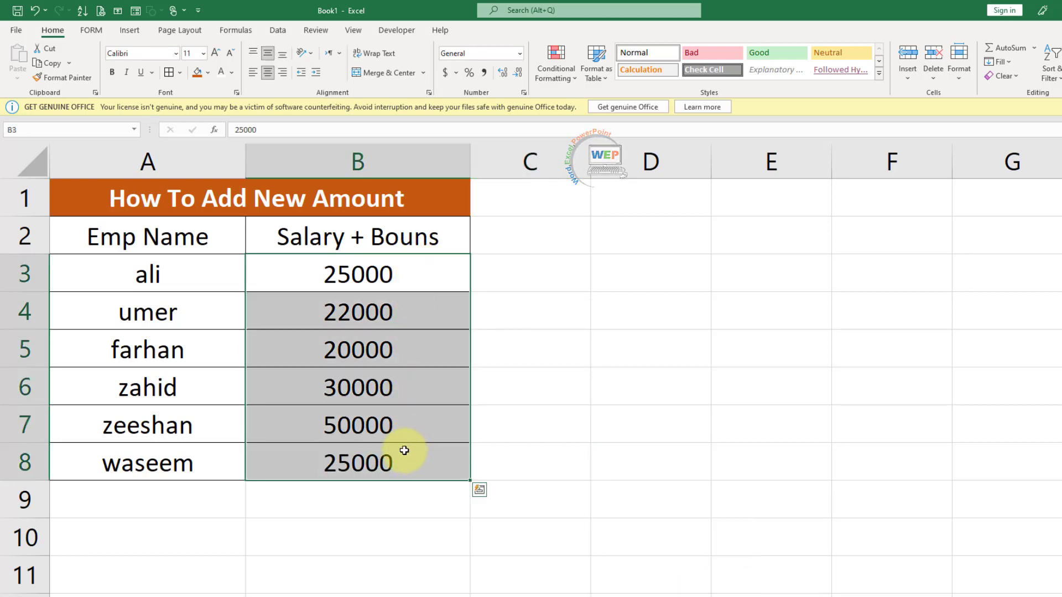
left_click(507, 297)
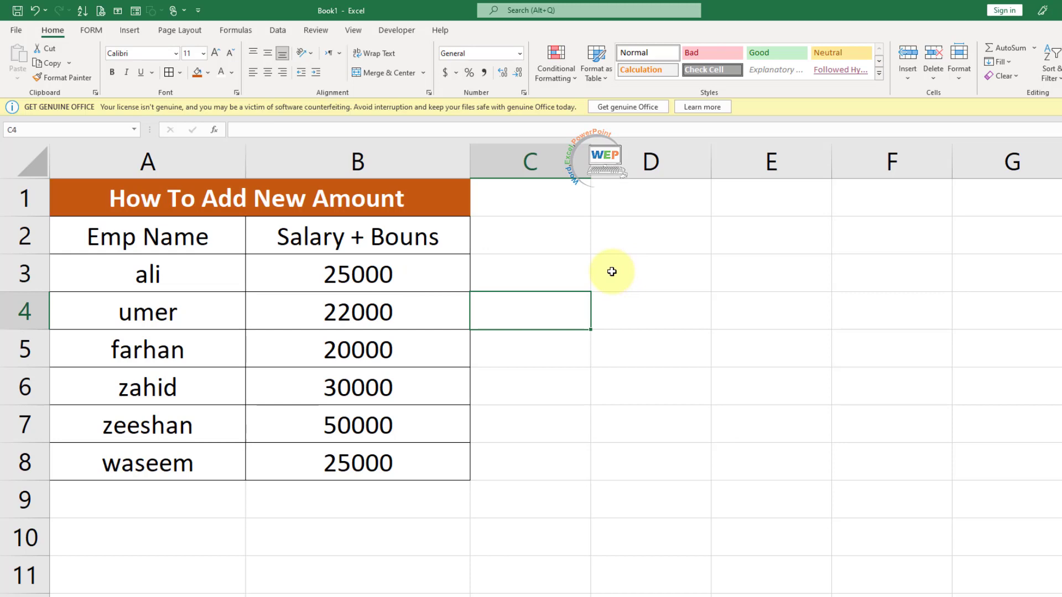
Enter 5000 in A9, copy it, and select the salary amounts in B3:B8
left_click(127, 502)
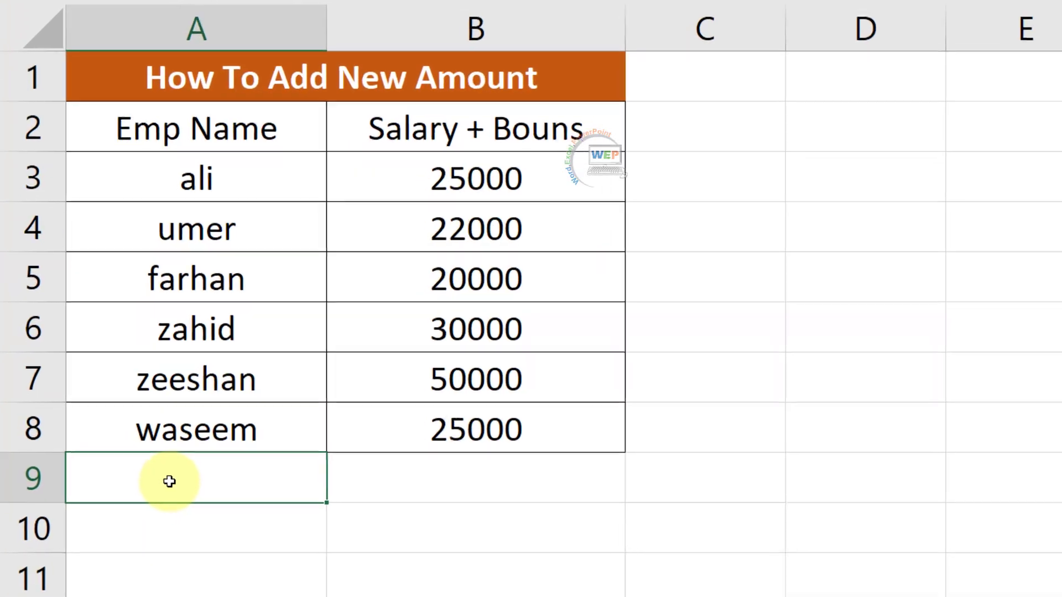
type("5000")
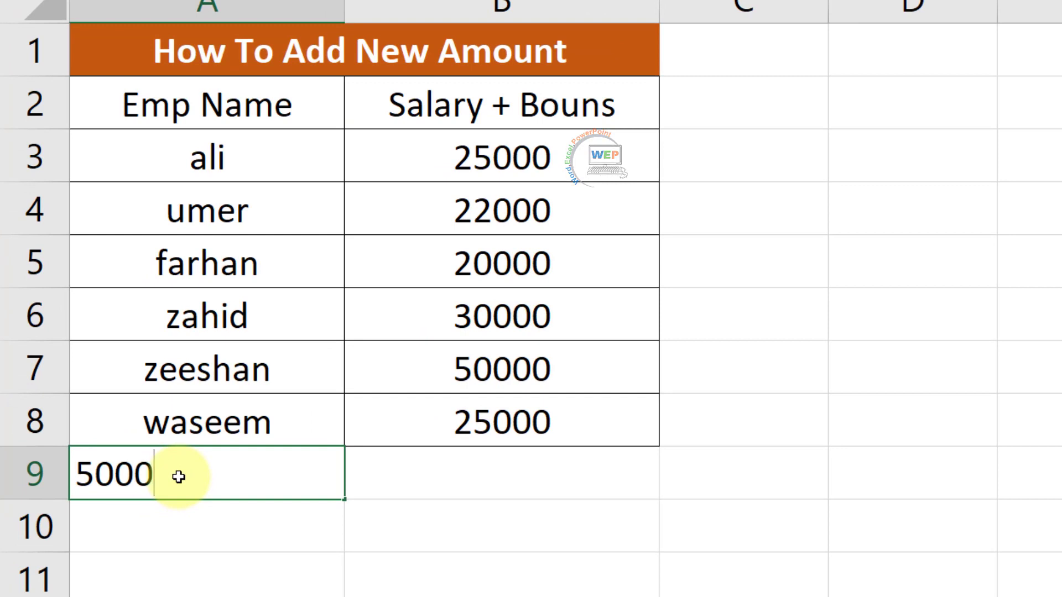
key("Return")
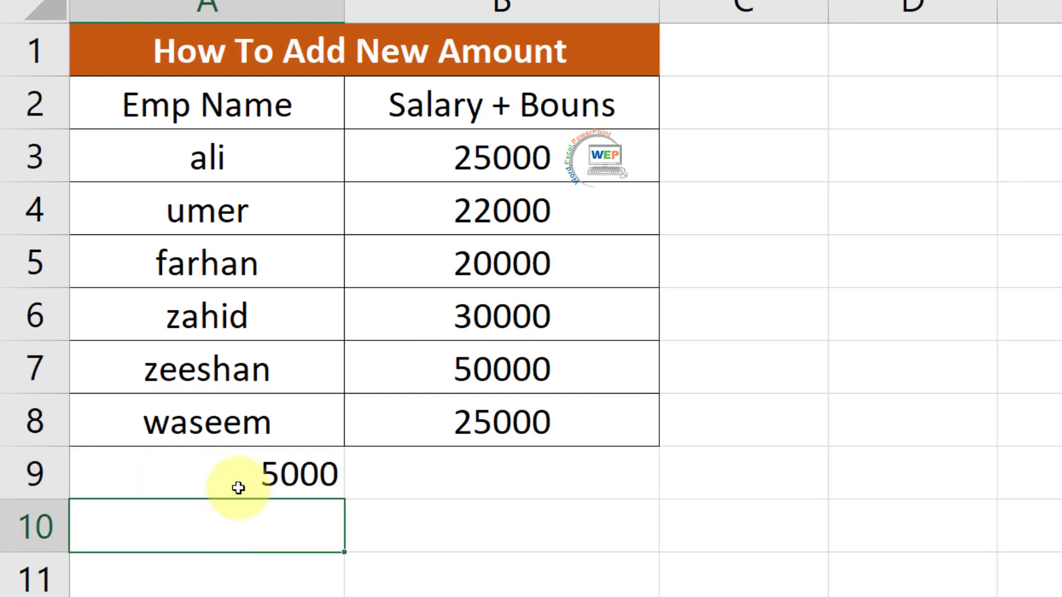
left_click(241, 480)
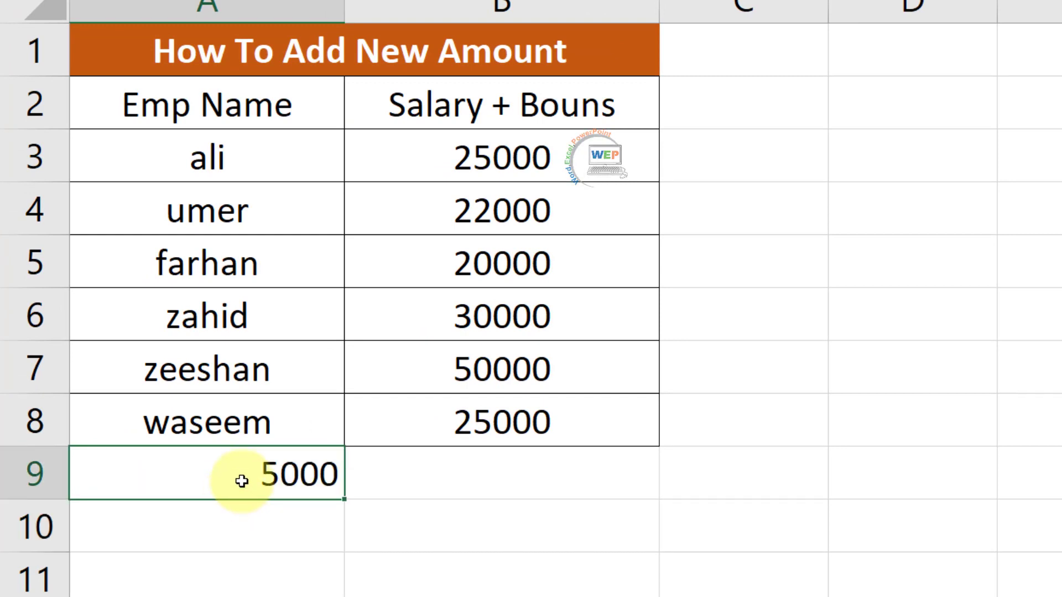
key("ctrl+c")
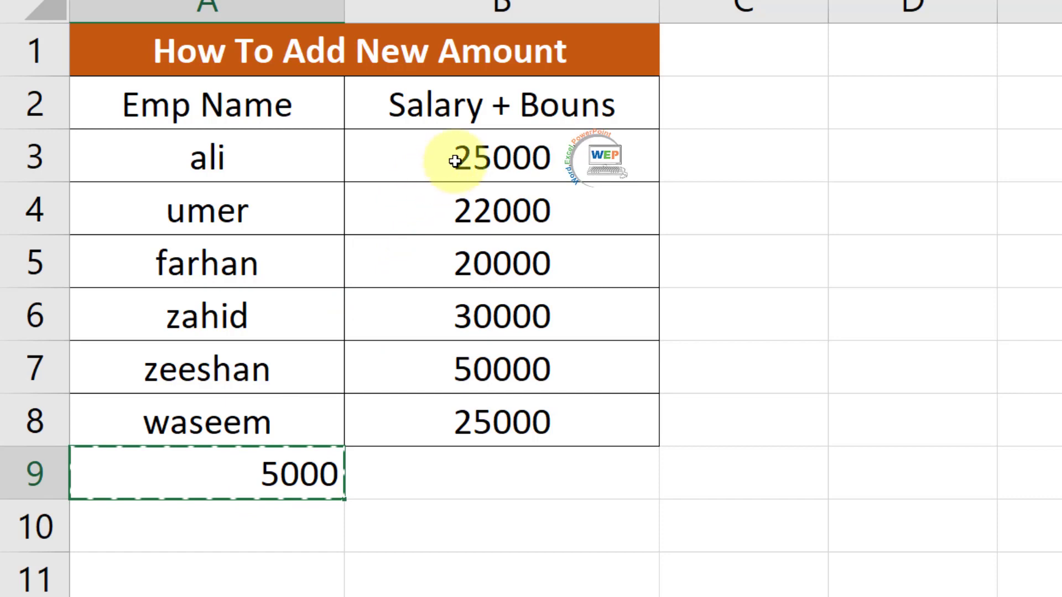
left_click_drag(455, 157, 469, 421)
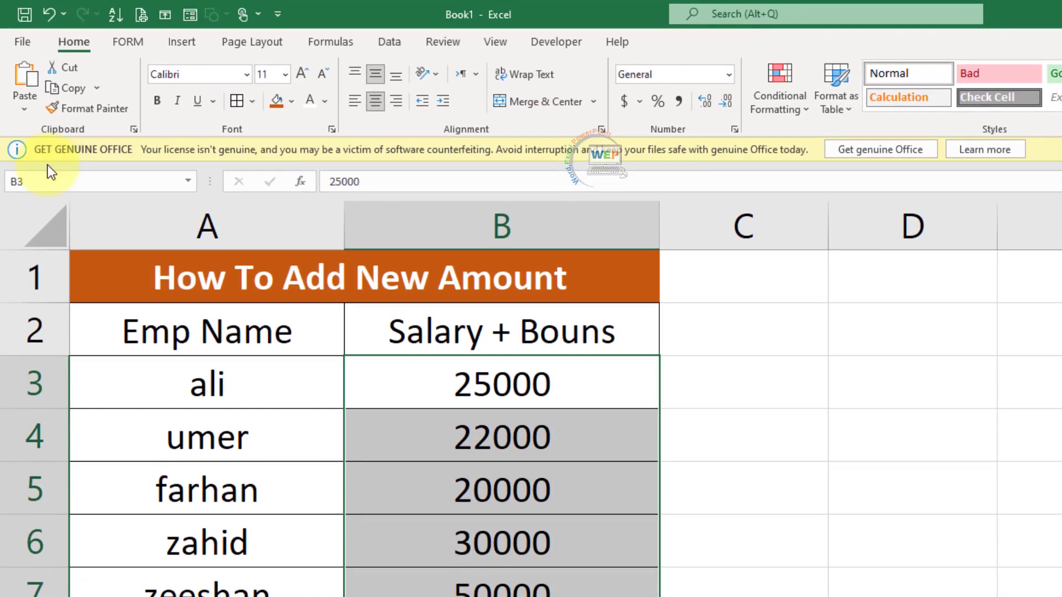
Paste Special the copied 5000 with the Add operation onto the salaries, giving 25000–55000
left_click(25, 112)
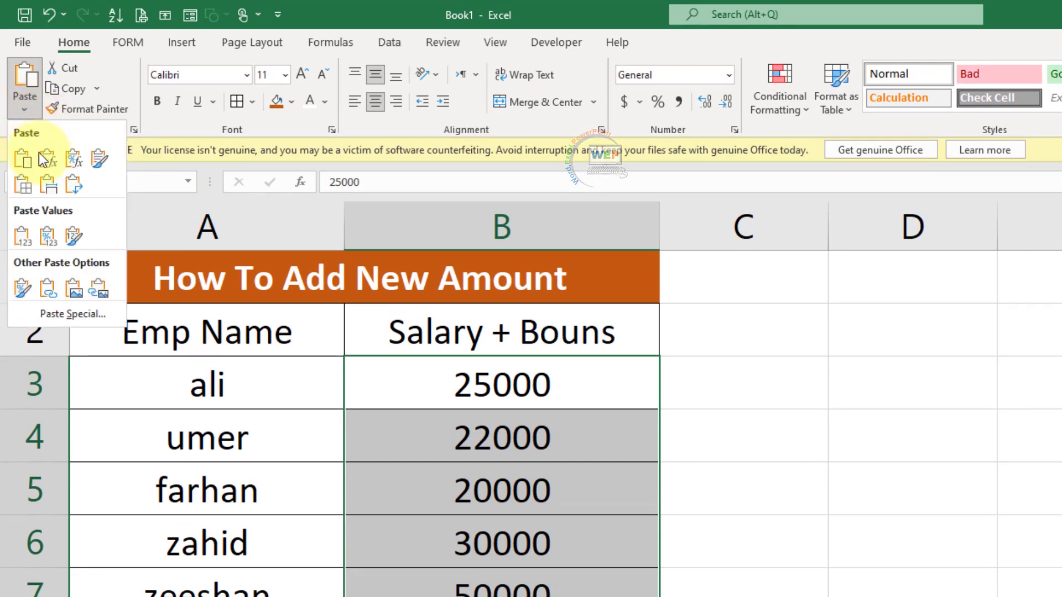
left_click(84, 321)
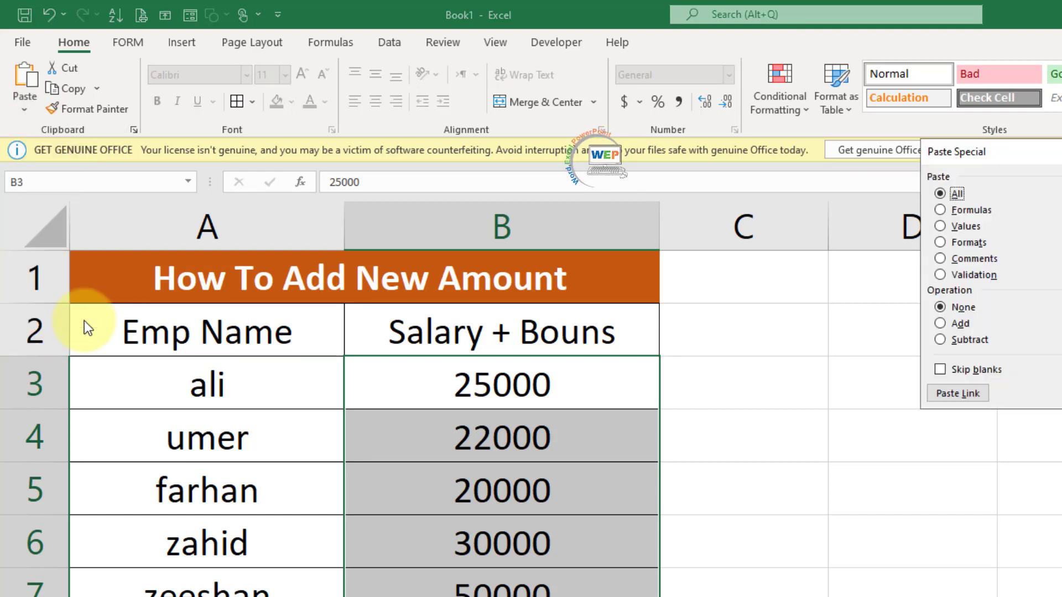
left_click_drag(1051, 154, 823, 326)
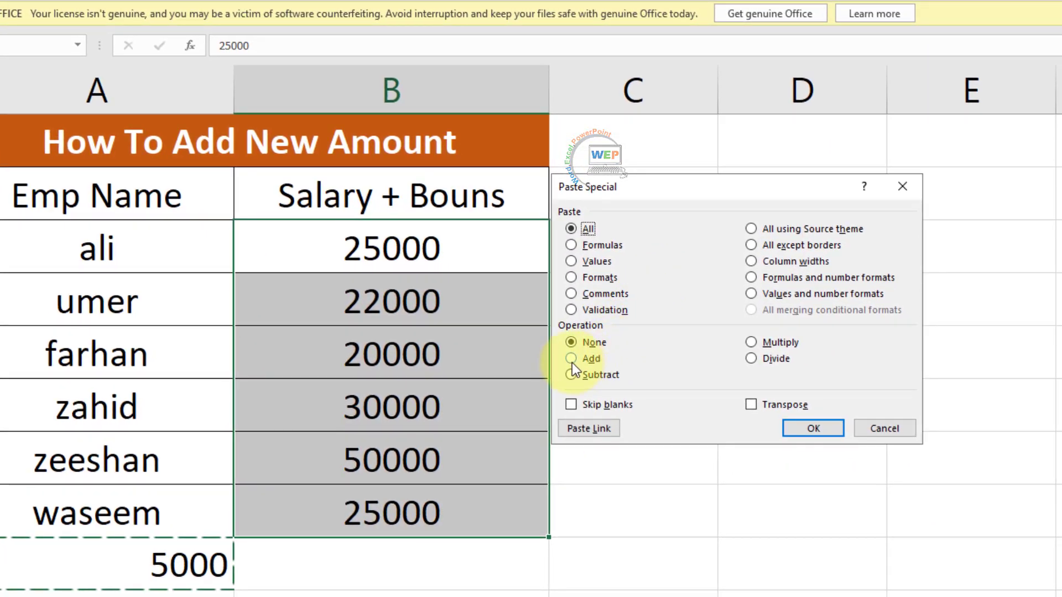
left_click(571, 359)
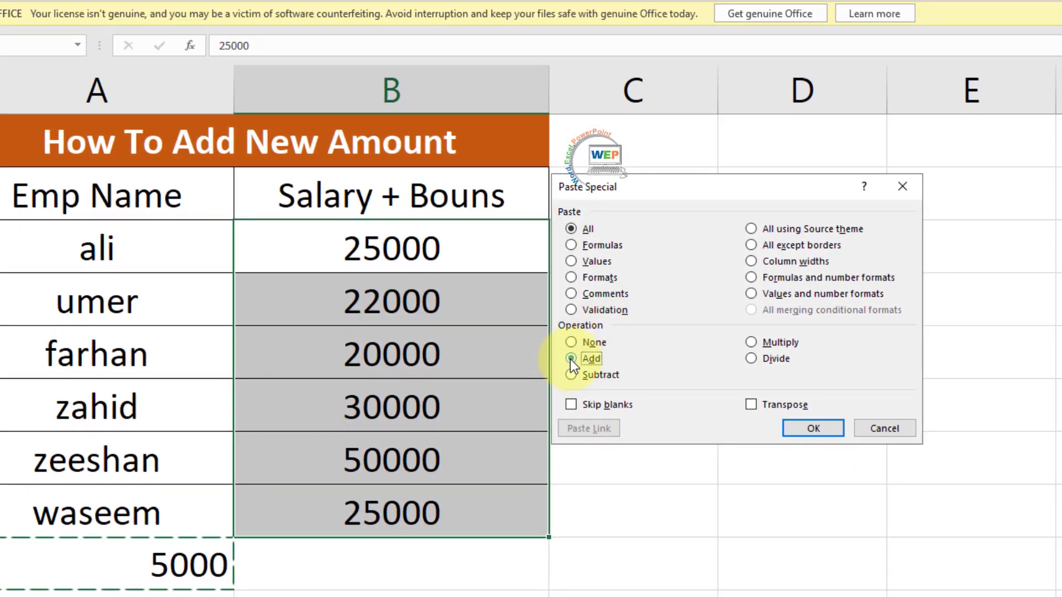
left_click(826, 428)
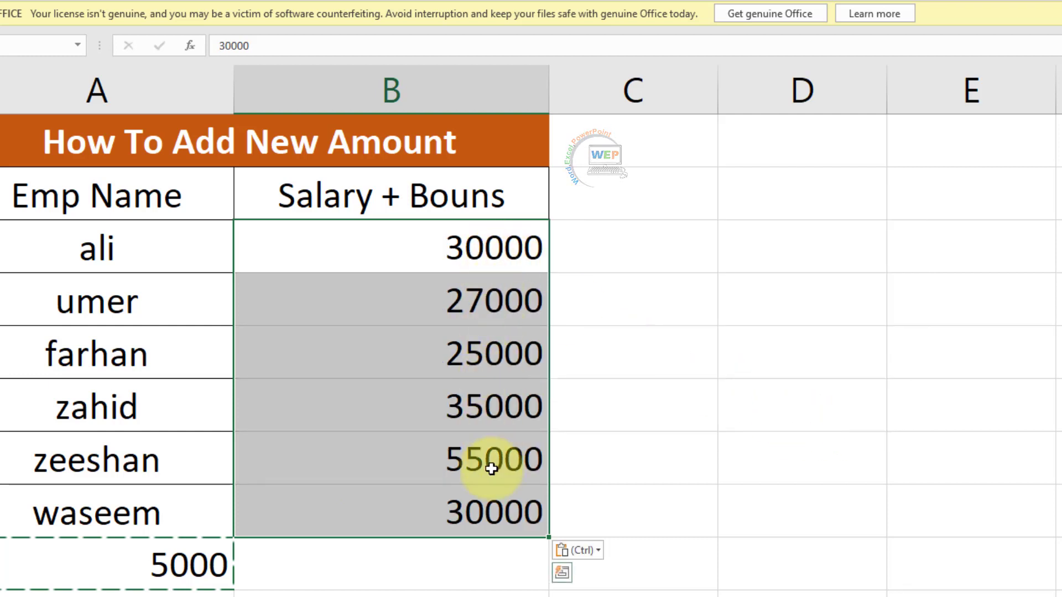
left_click(587, 443)
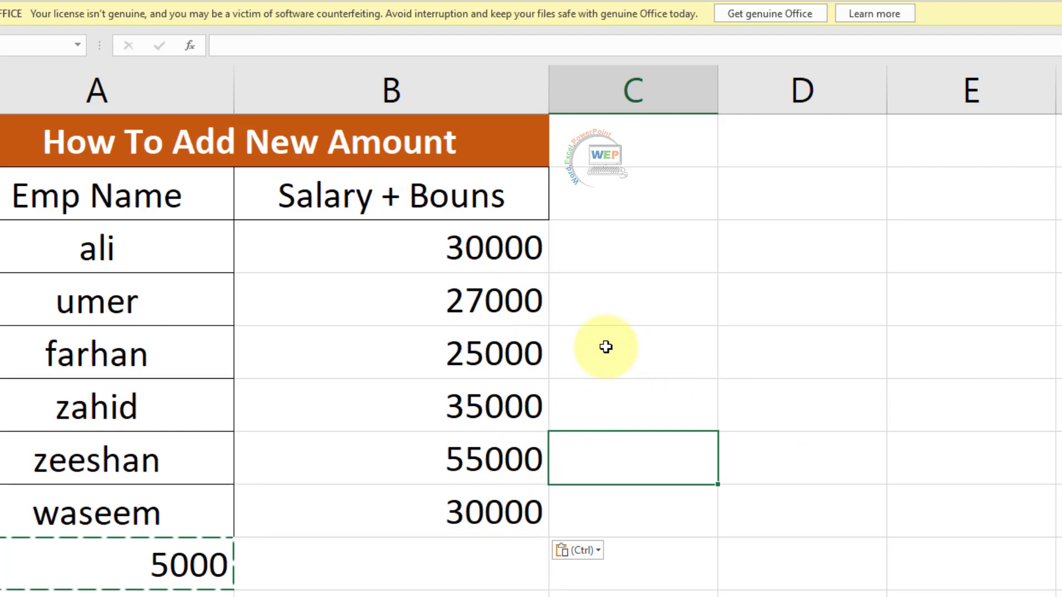
Clear the pending copy and select B3, the first empty cell under day
key("Down")
key("Left")
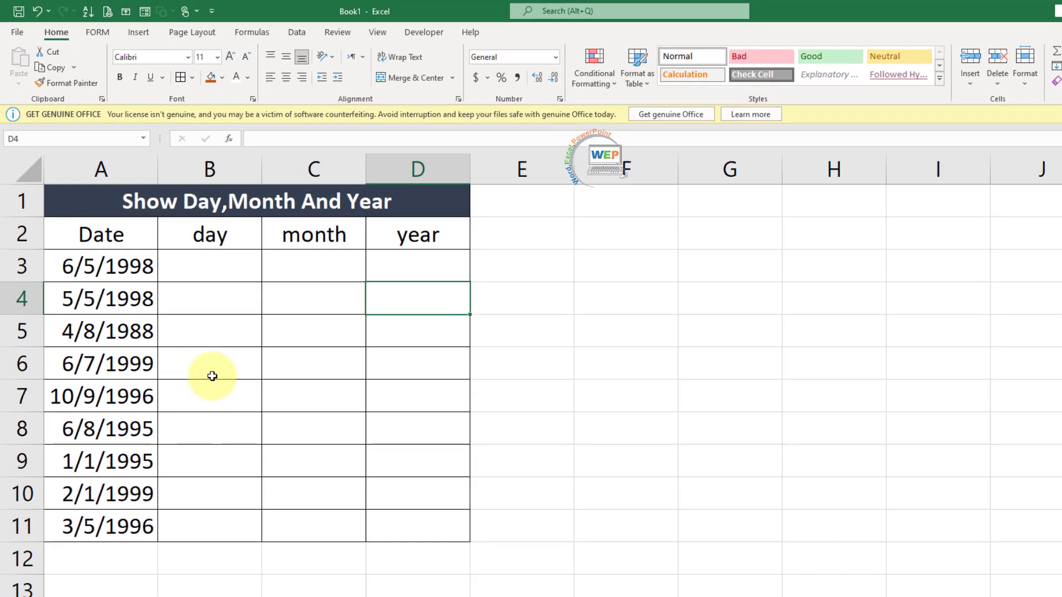
left_click(209, 268)
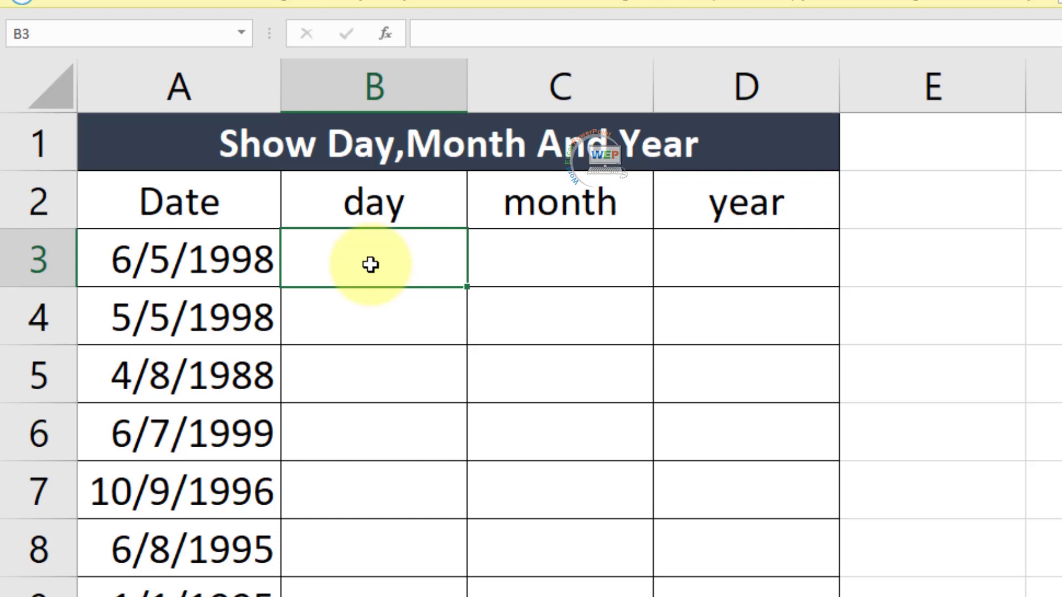
Enter =TEXT(A3,"dddd") in B3 so it shows Friday
type("=")
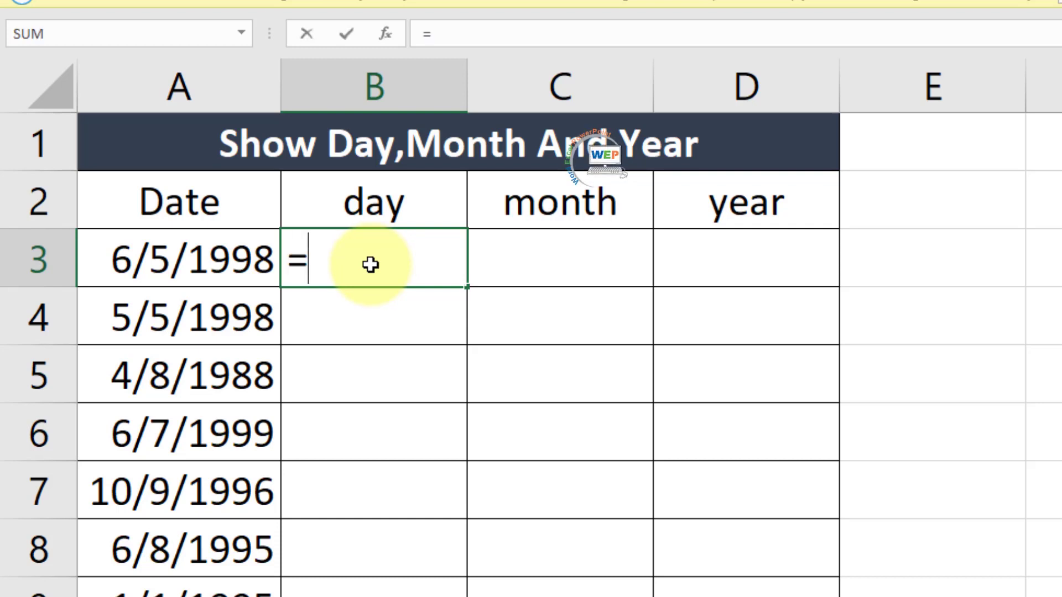
type("tes")
key("BackSpace")
type("x")
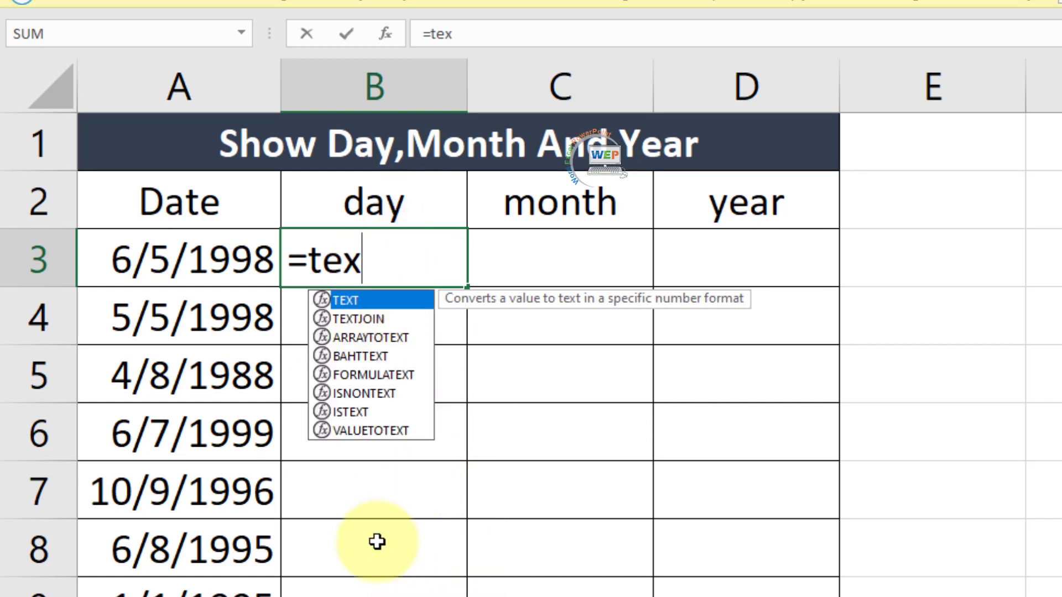
key("Tab")
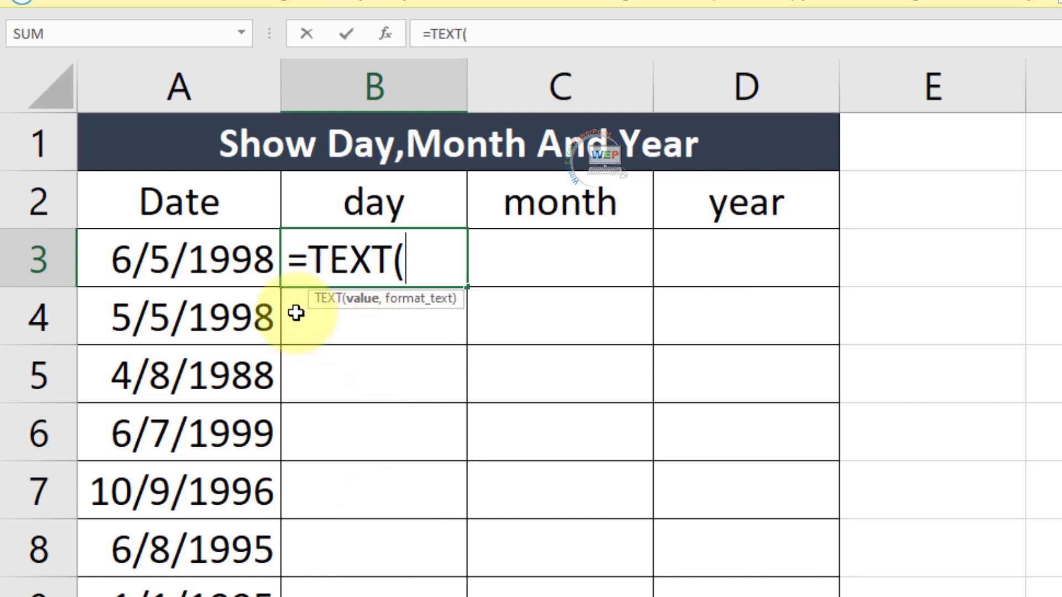
left_click(187, 260)
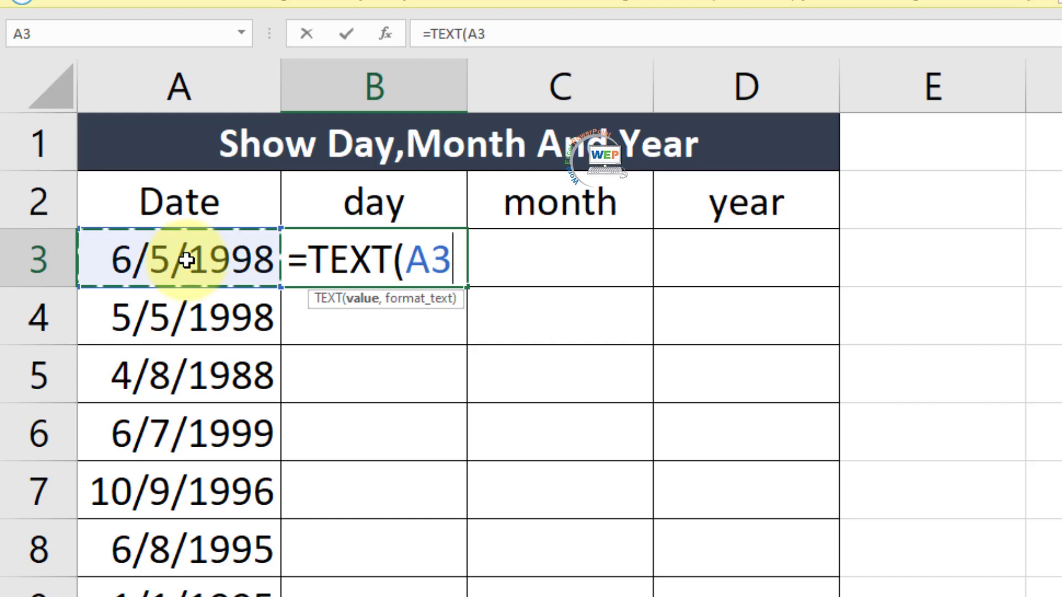
type(",")
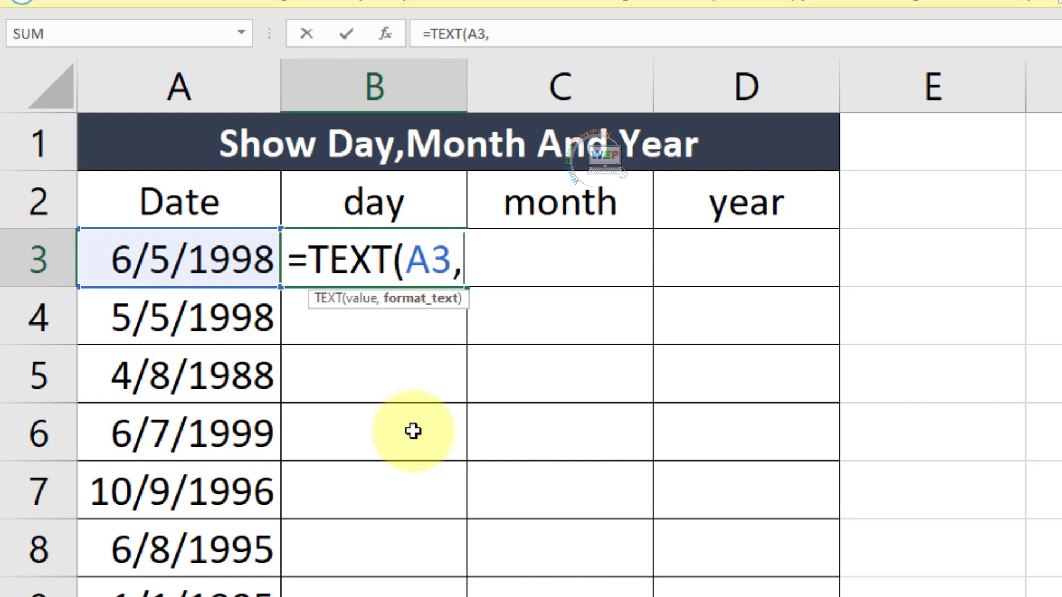
type("\"")
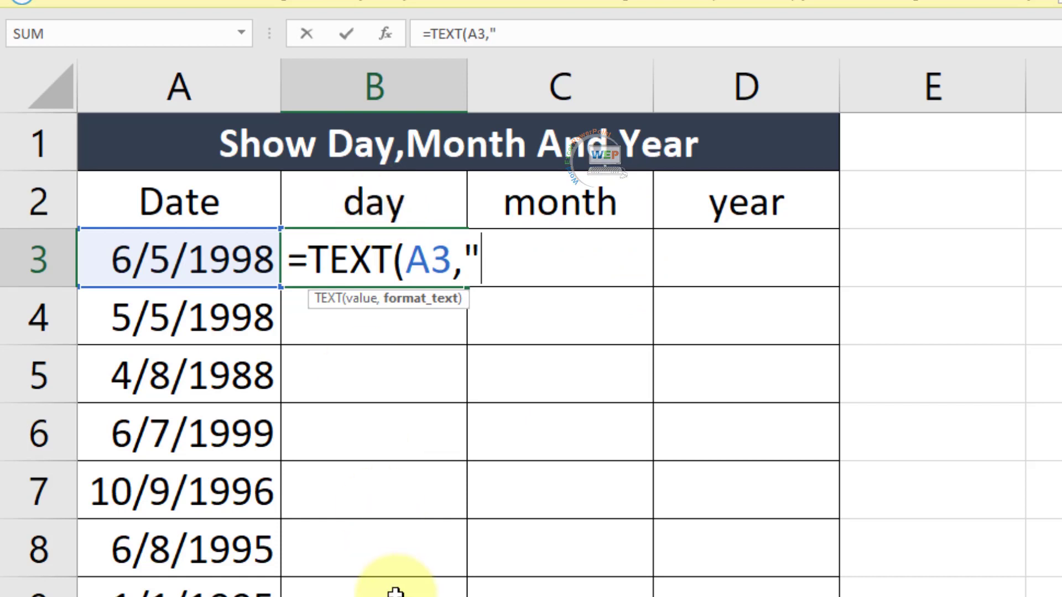
type("d")
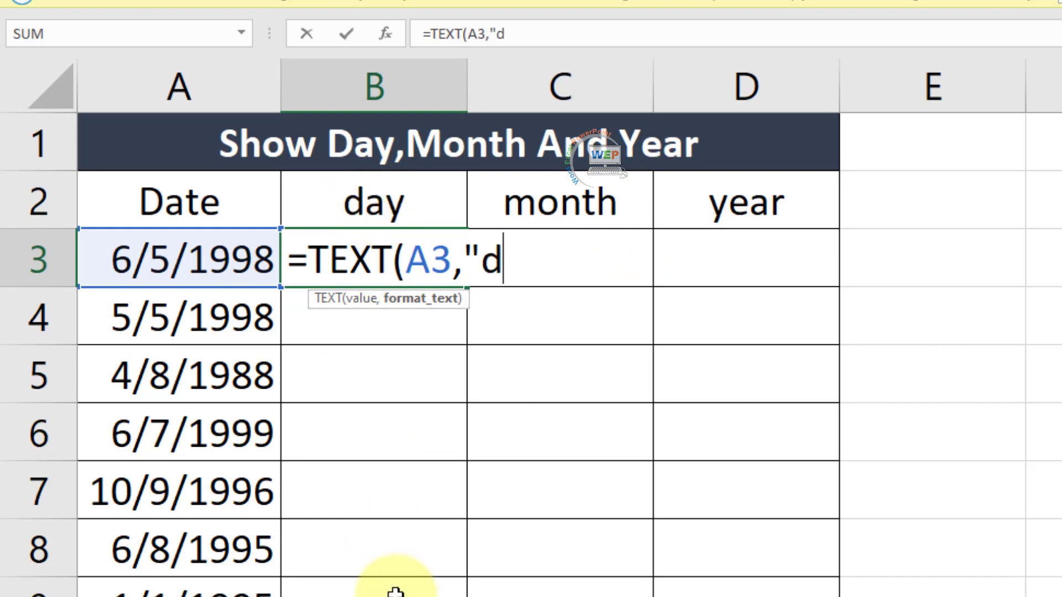
type("ddd")
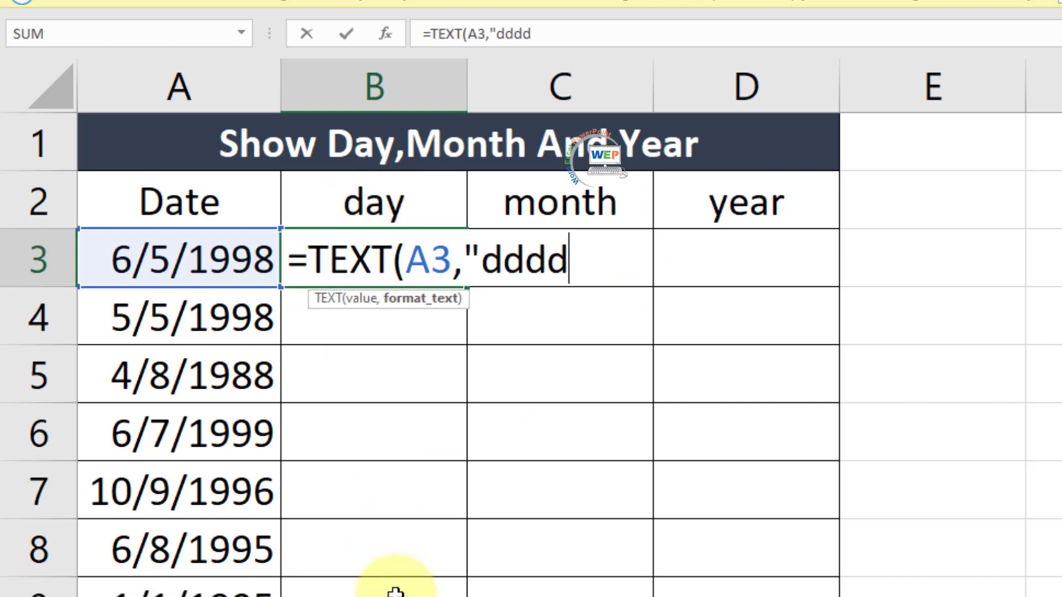
type("\"")
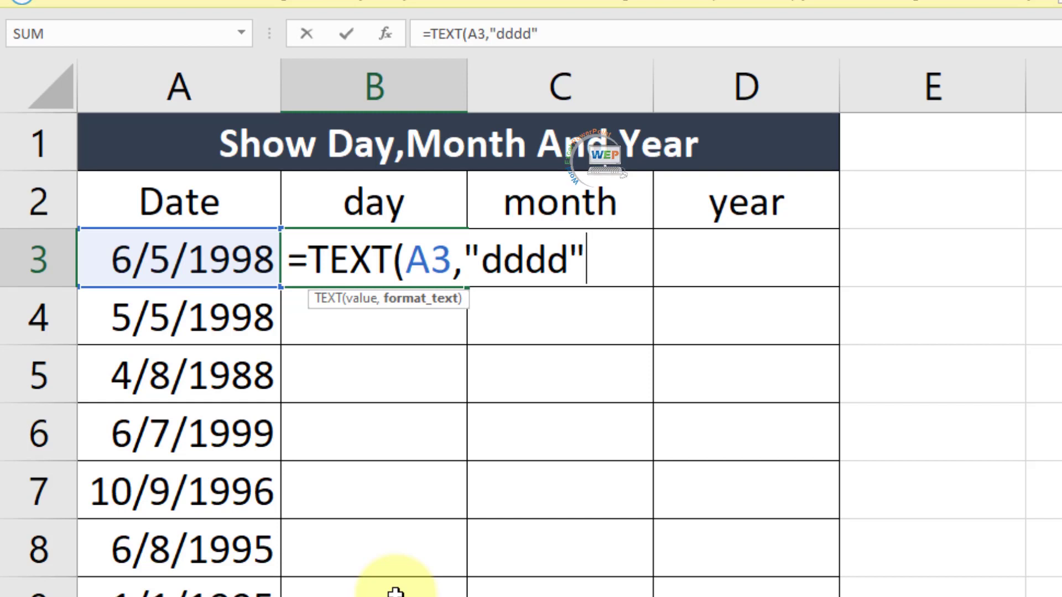
type(")")
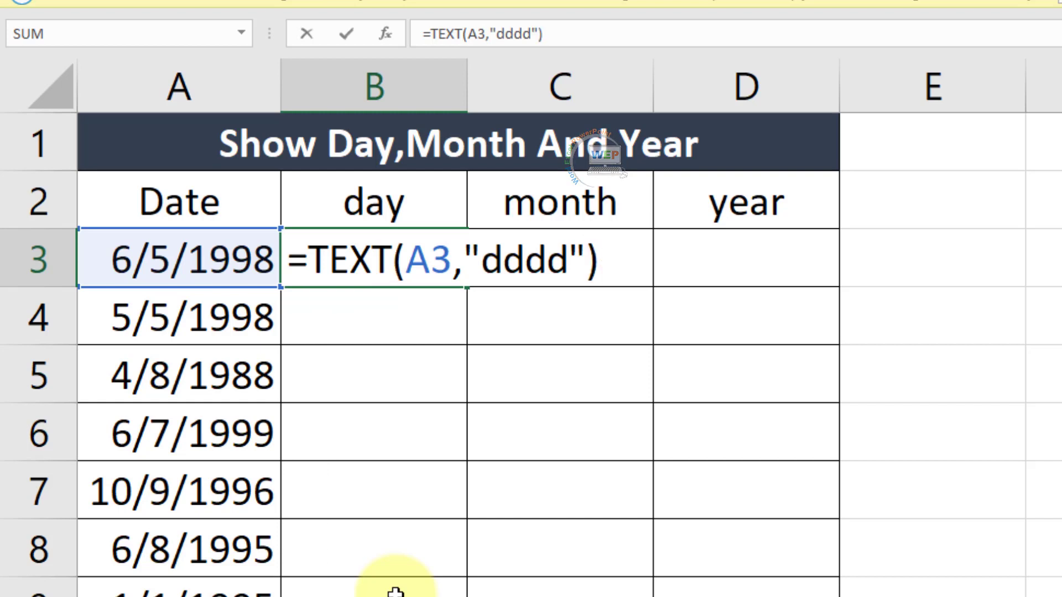
key("Return")
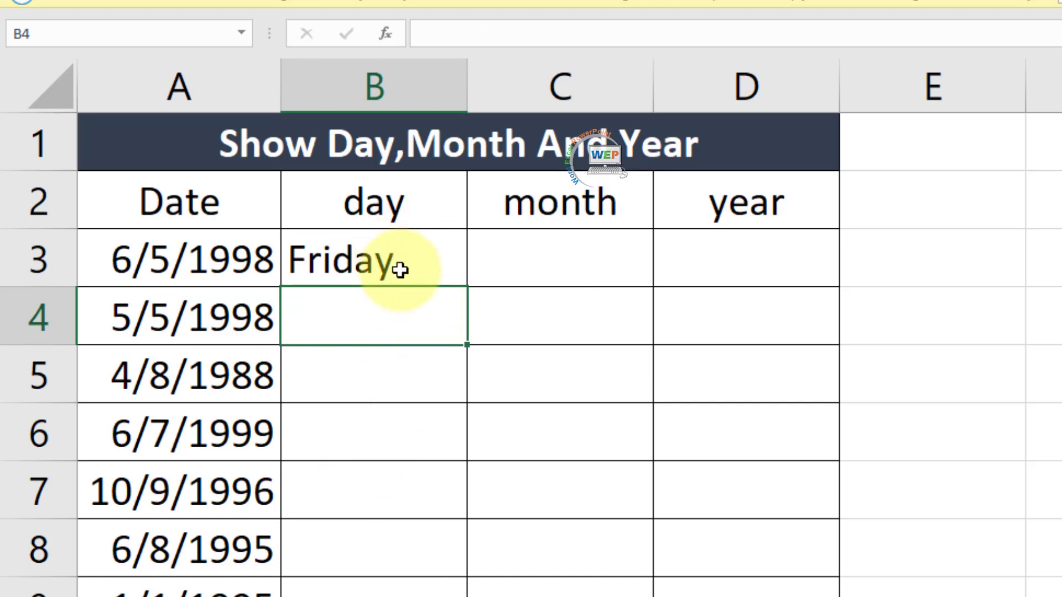
Enter =TEXT(A3,"mmmm") in C3 so it shows June
left_click(564, 256)
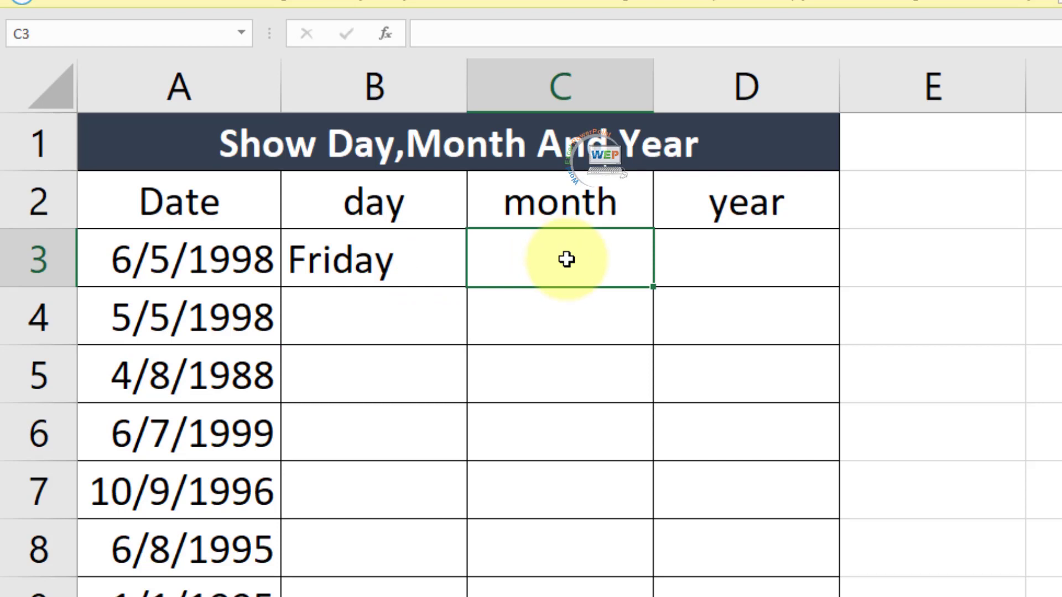
type("=")
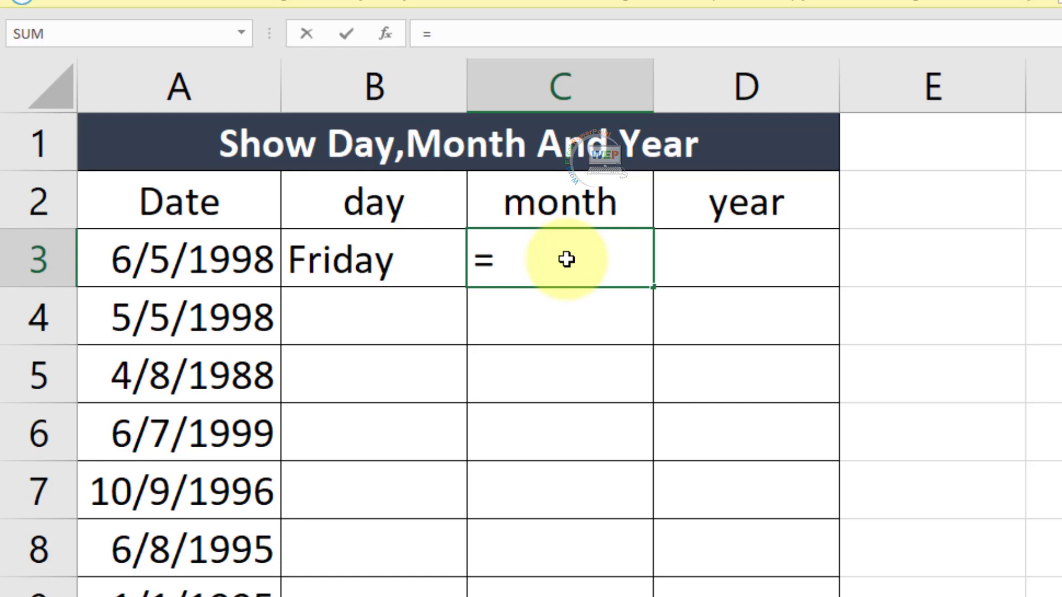
type("tex")
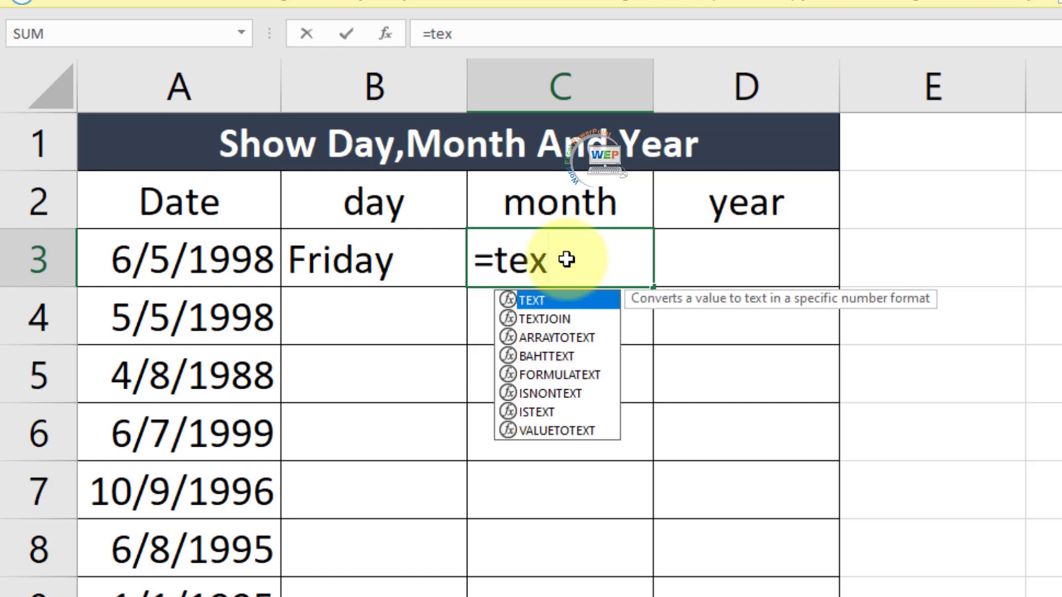
key("Tab")
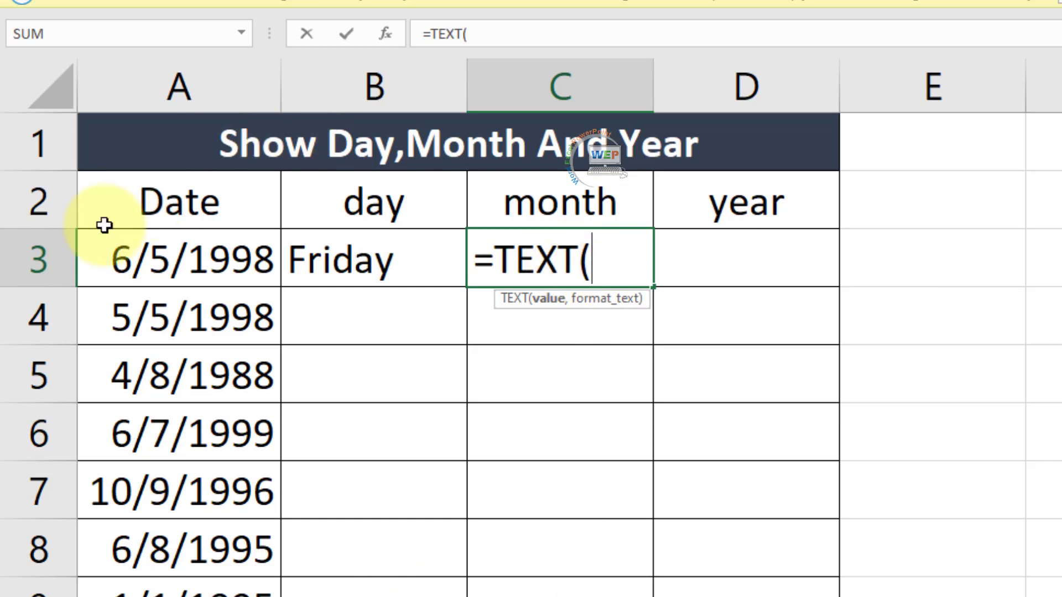
left_click(159, 259)
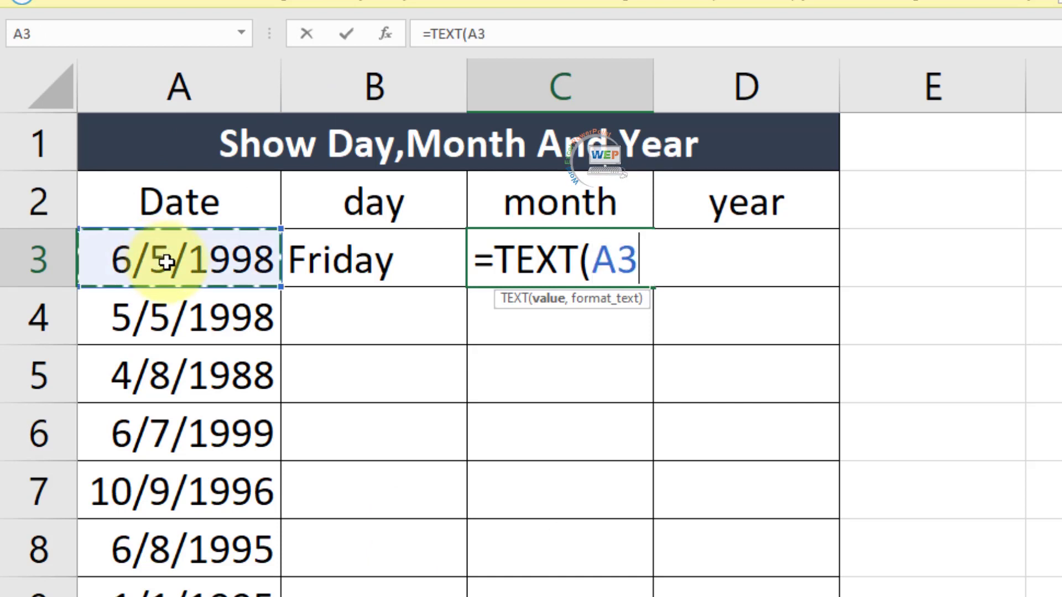
type(",\"")
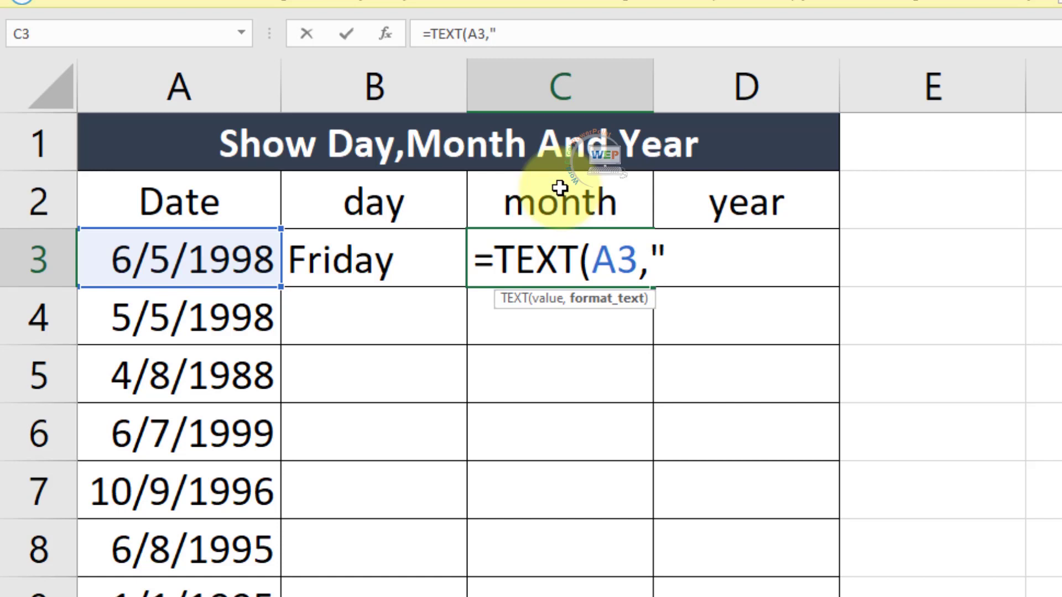
type("m")
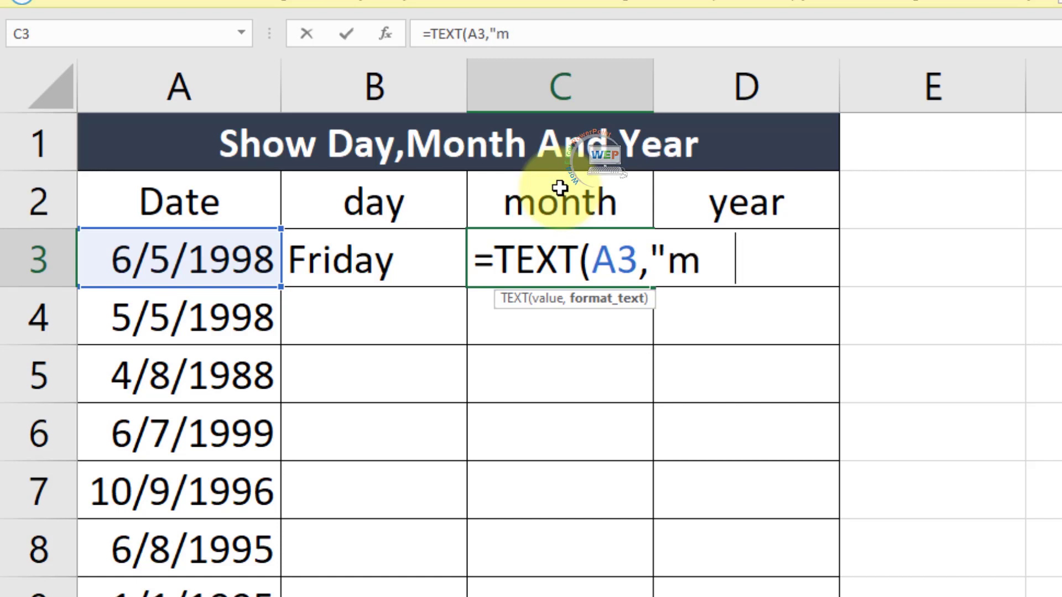
type("mmm")
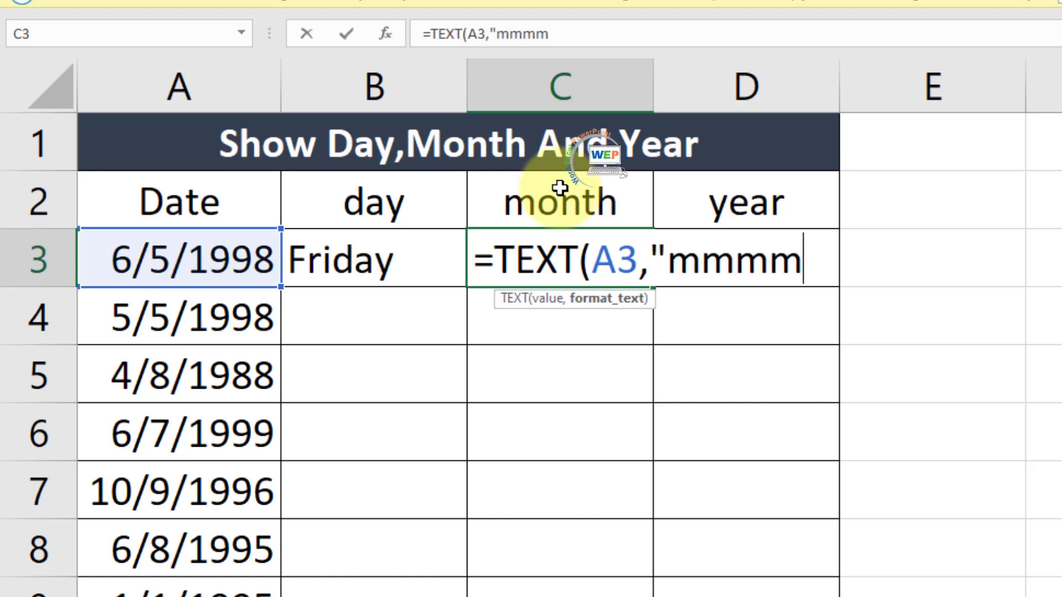
type("\"")
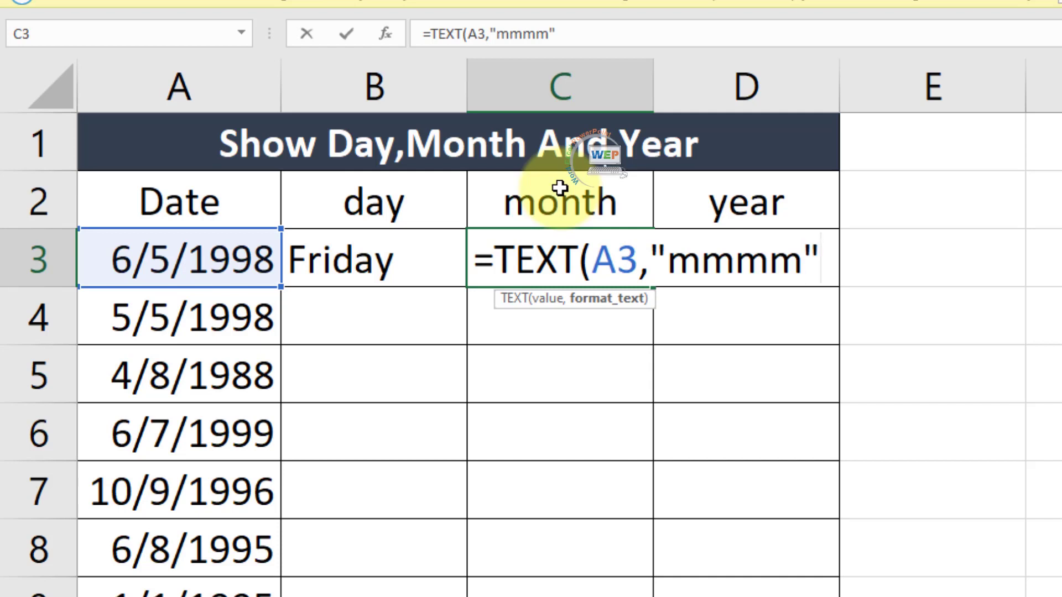
type(")")
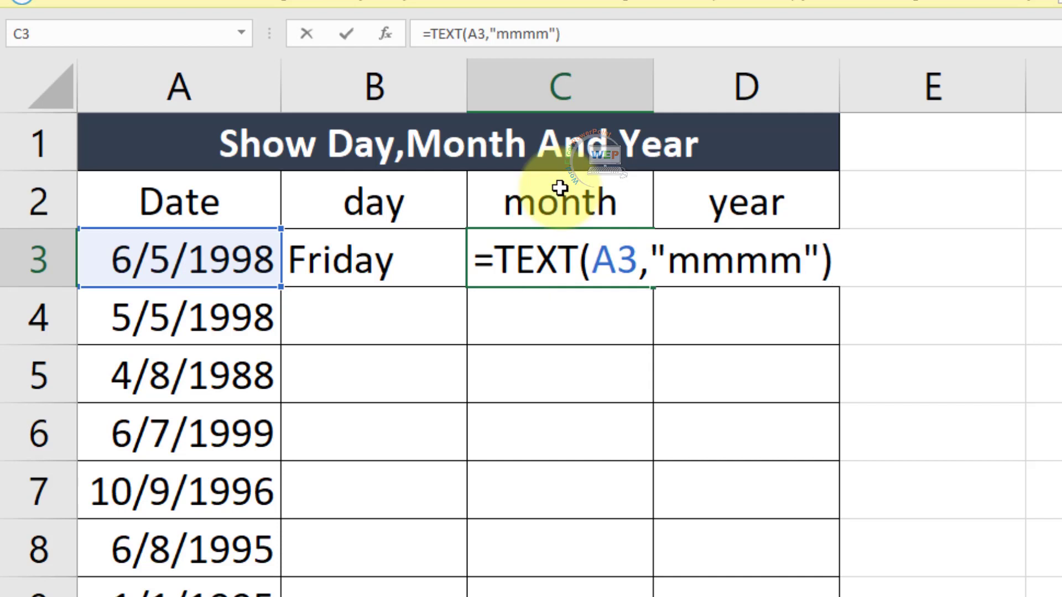
key("Return")
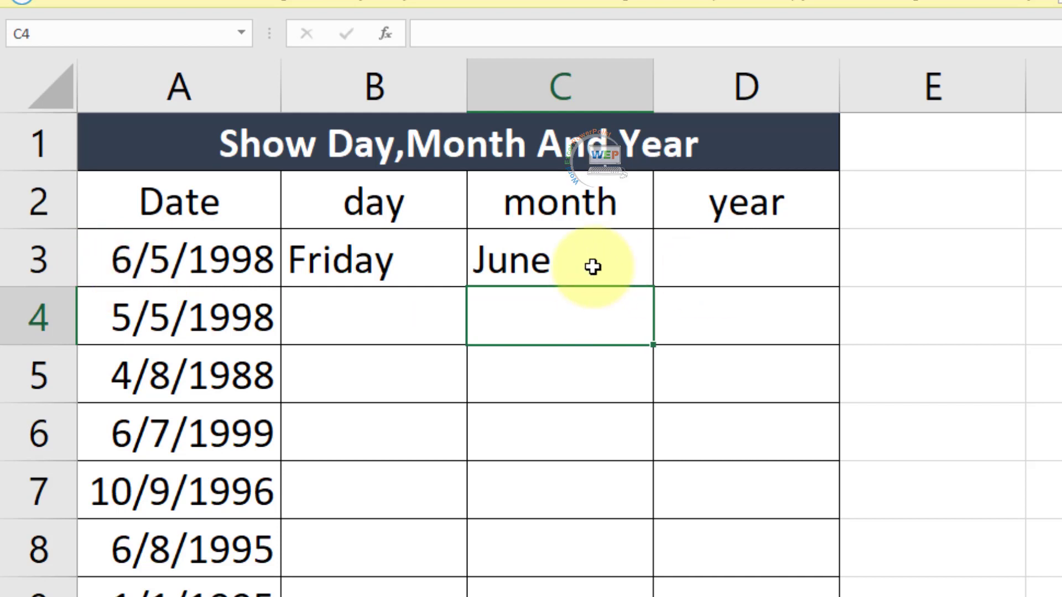
Enter =TEXT(A3,"yyyy") in D3 so it shows 1998
left_click(780, 261)
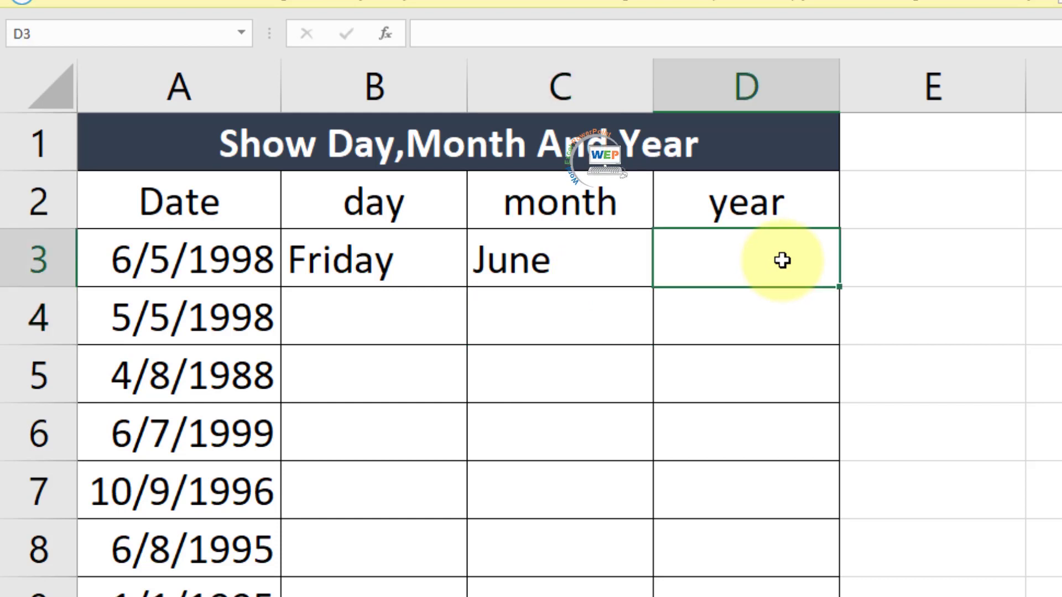
type("=")
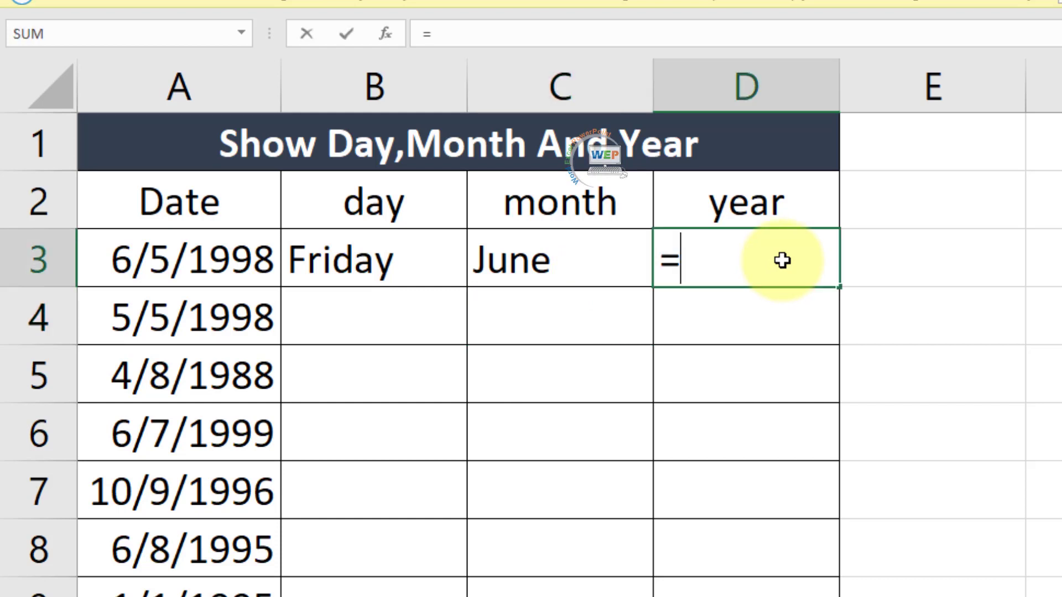
type("tex")
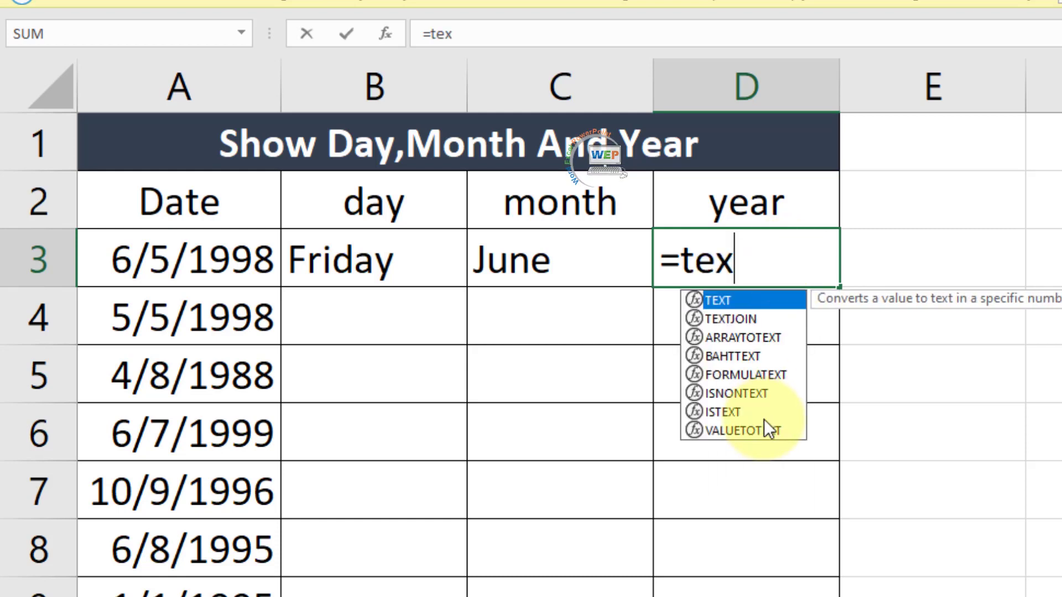
key("Tab")
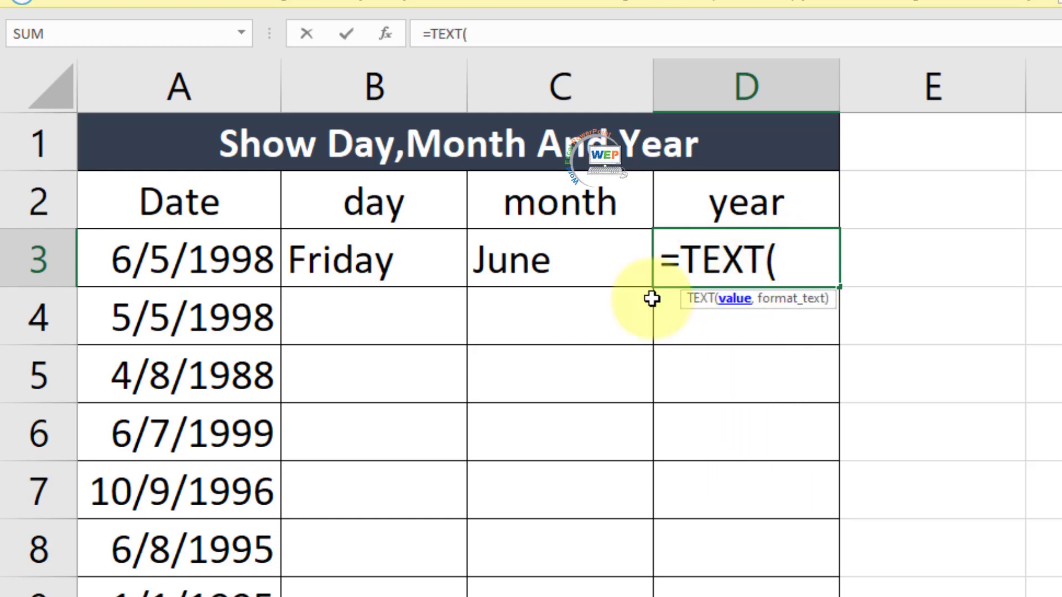
left_click(227, 279)
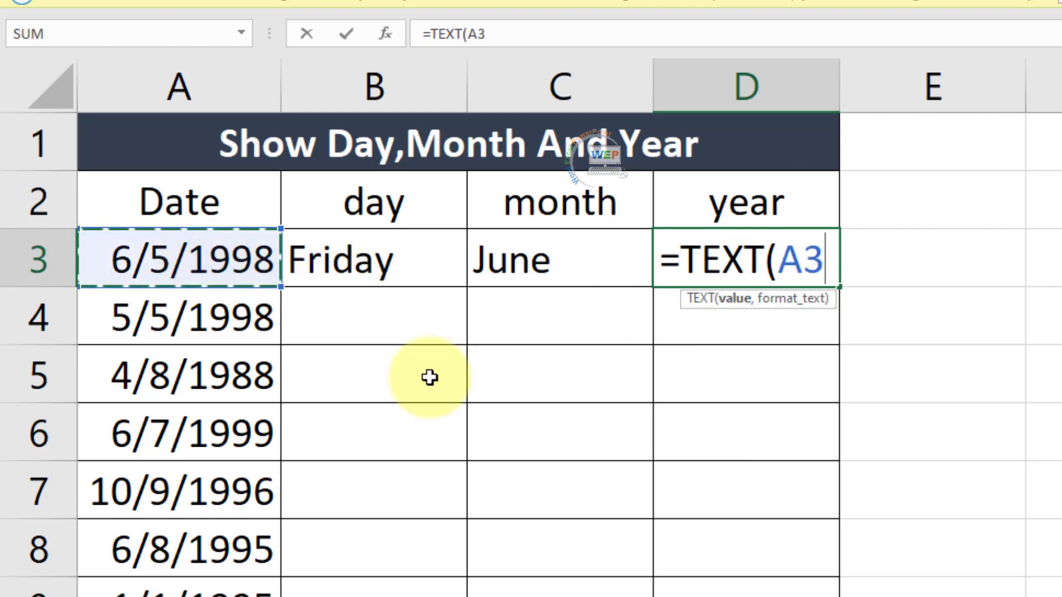
type(",")
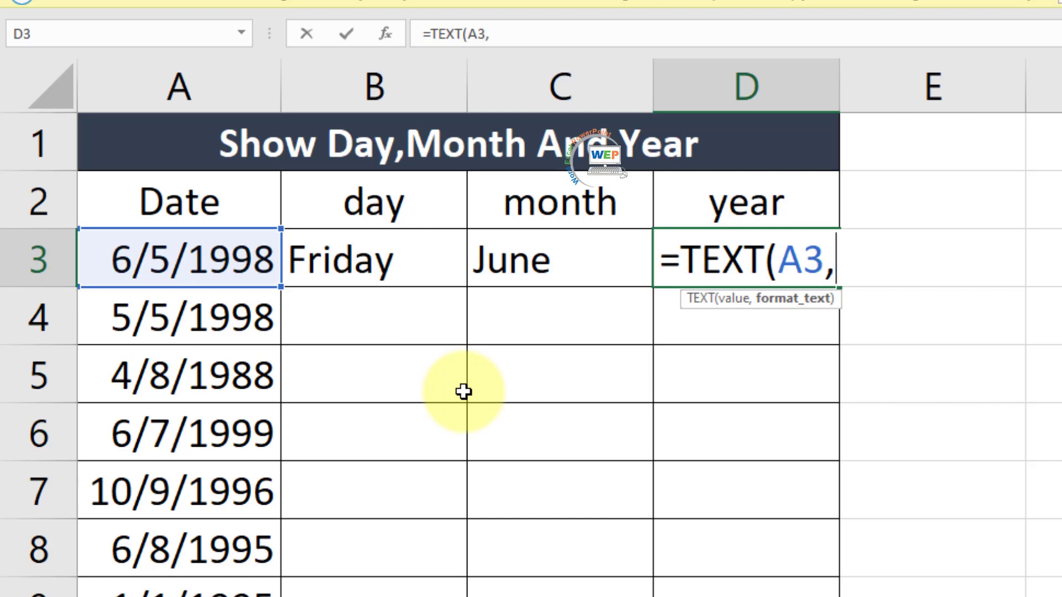
type("\"")
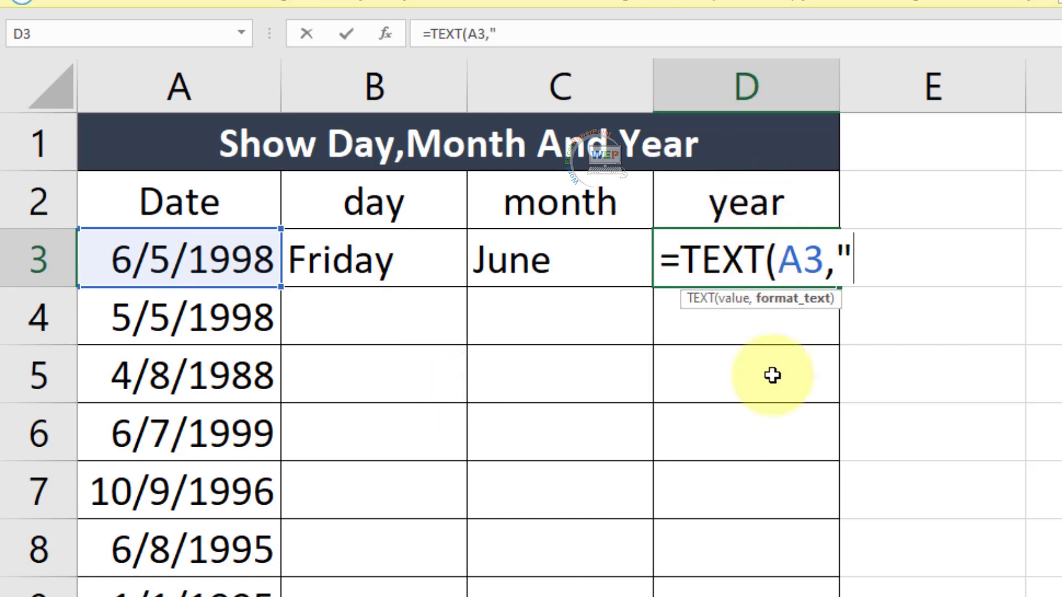
type("yy")
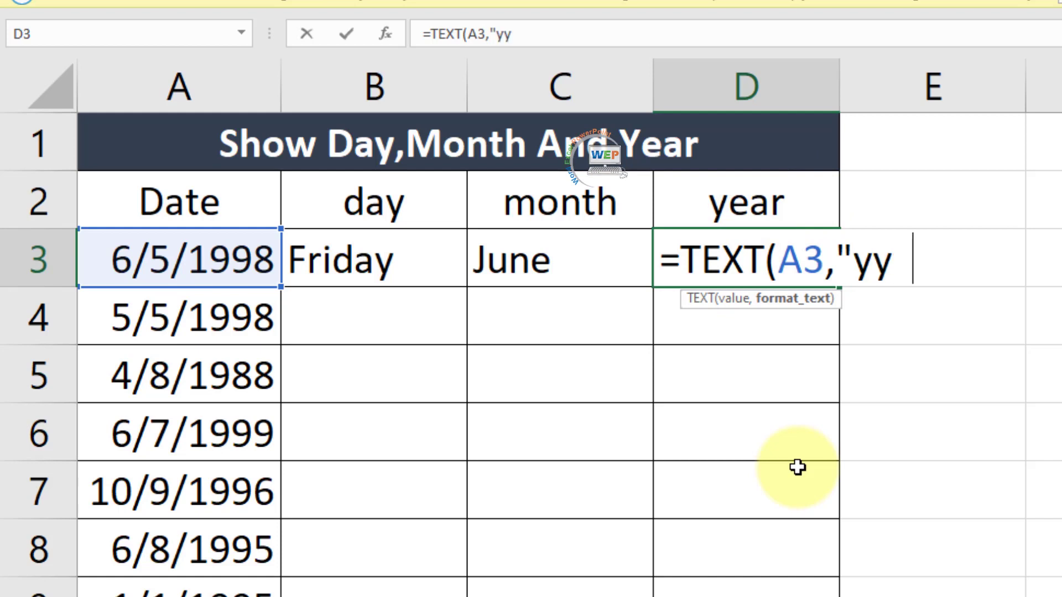
type("yy")
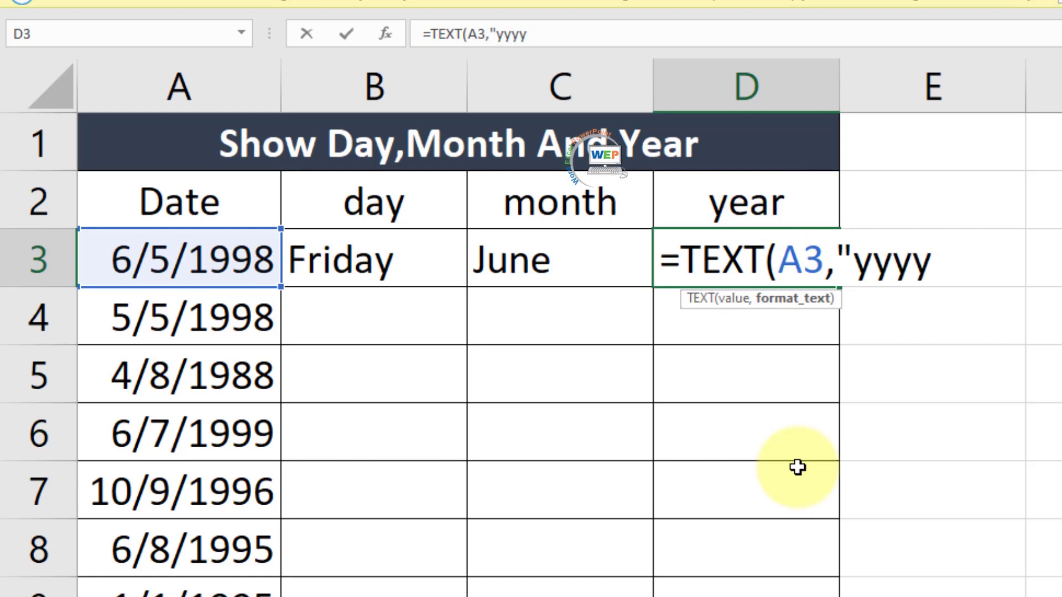
type("\"")
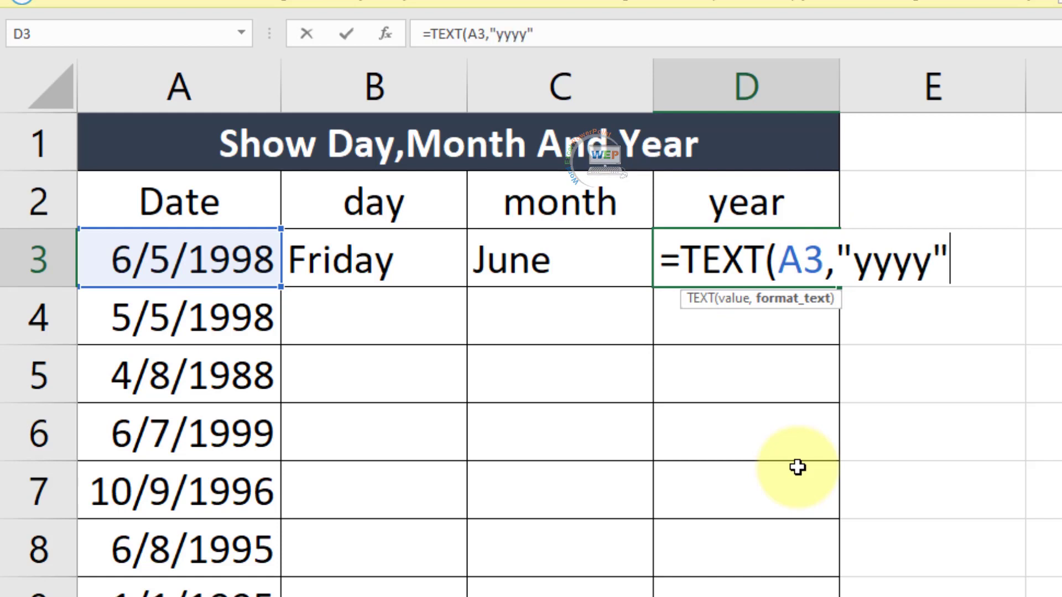
type(")")
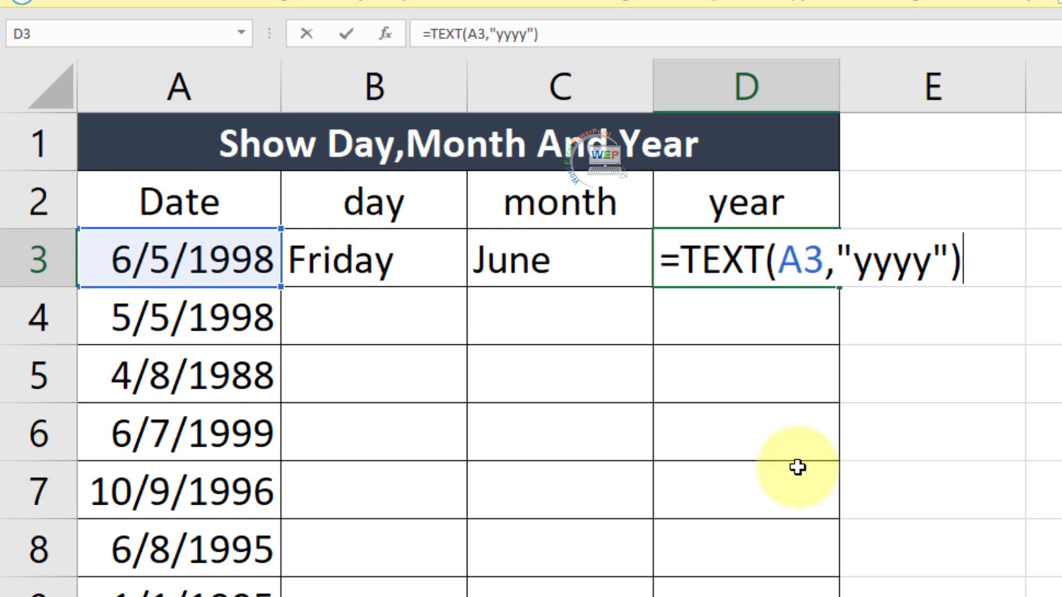
key("Return")
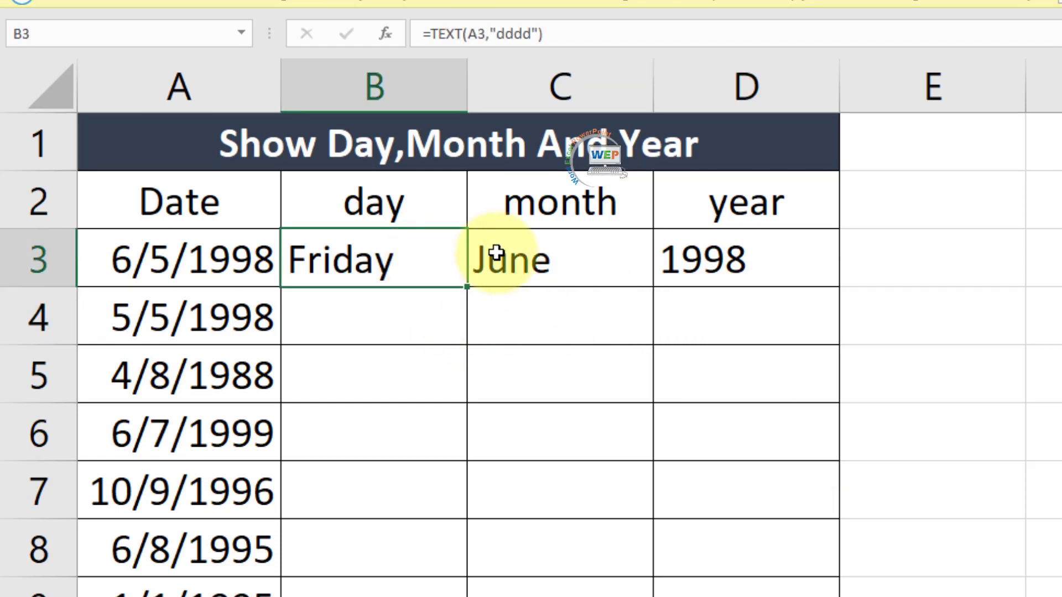
Select B3:D3 and fill the three TEXT formulas down to row 11
left_click_drag(453, 262, 742, 257)
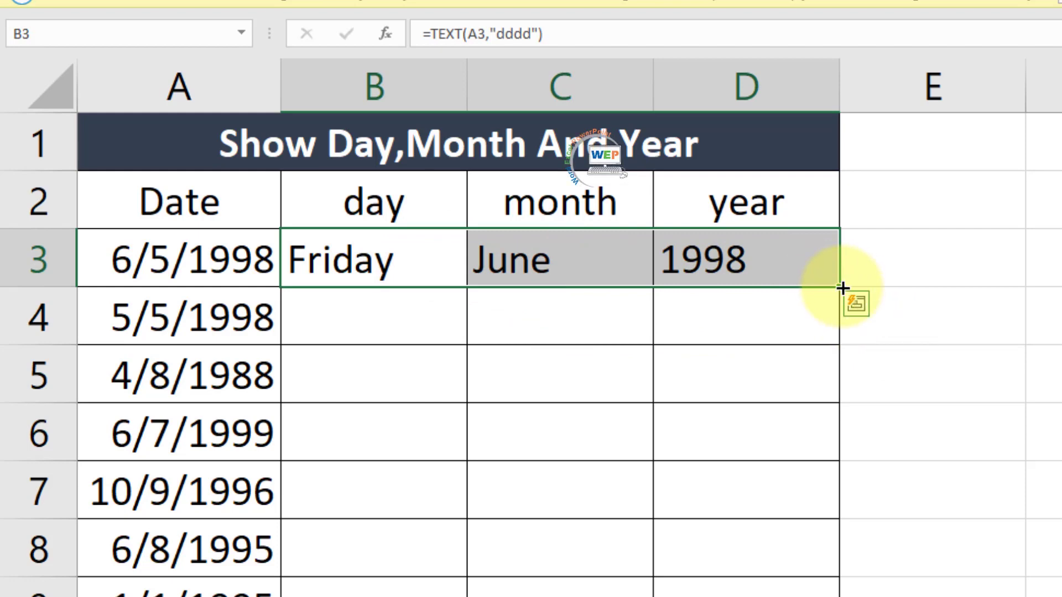
left_click_drag(846, 286, 846, 596)
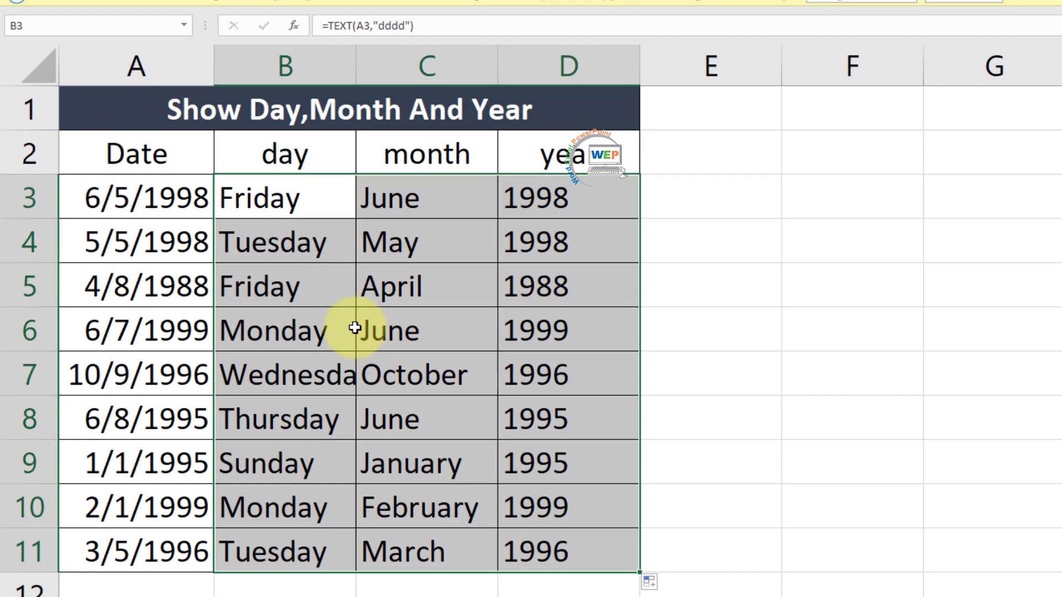
left_click(332, 324)
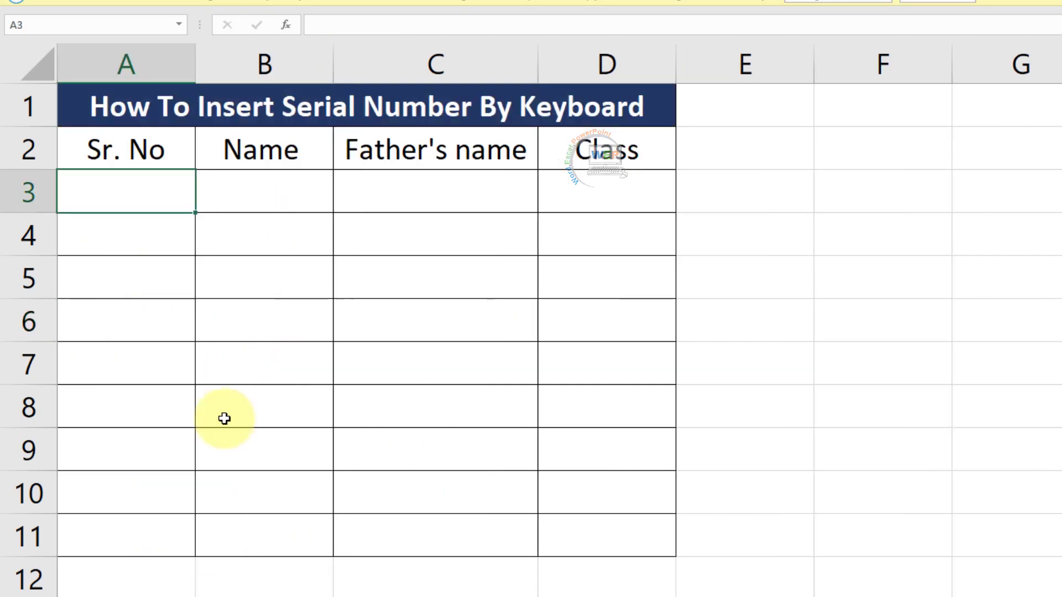
left_click(159, 222)
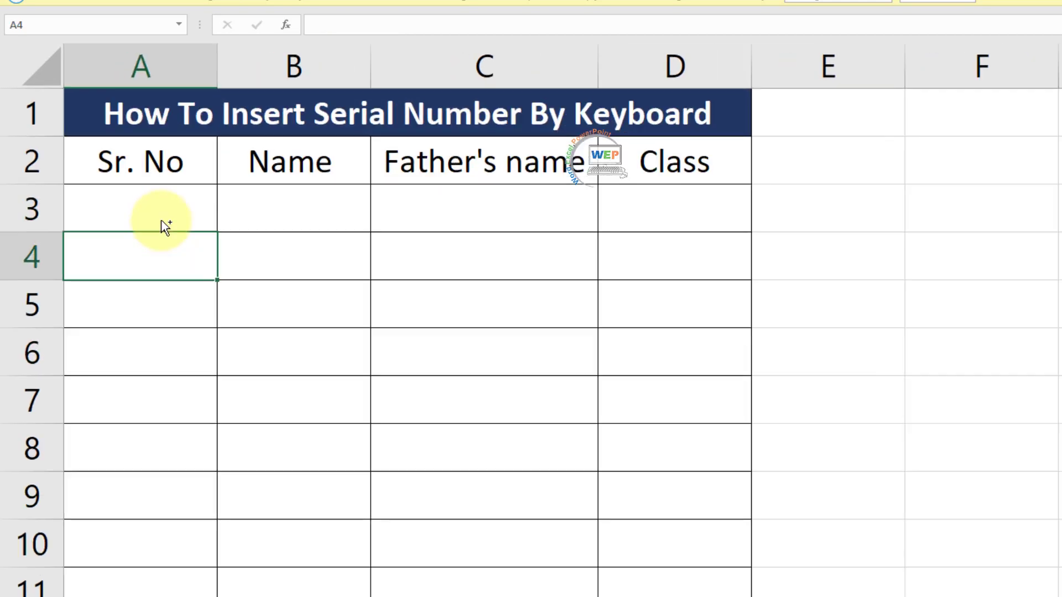
left_click(204, 198)
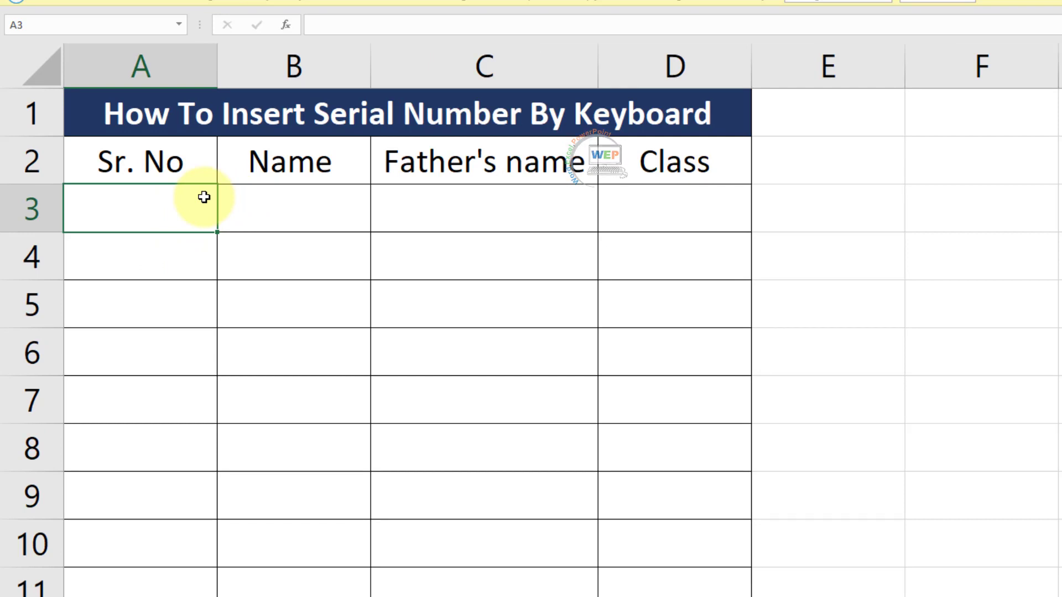
type("1")
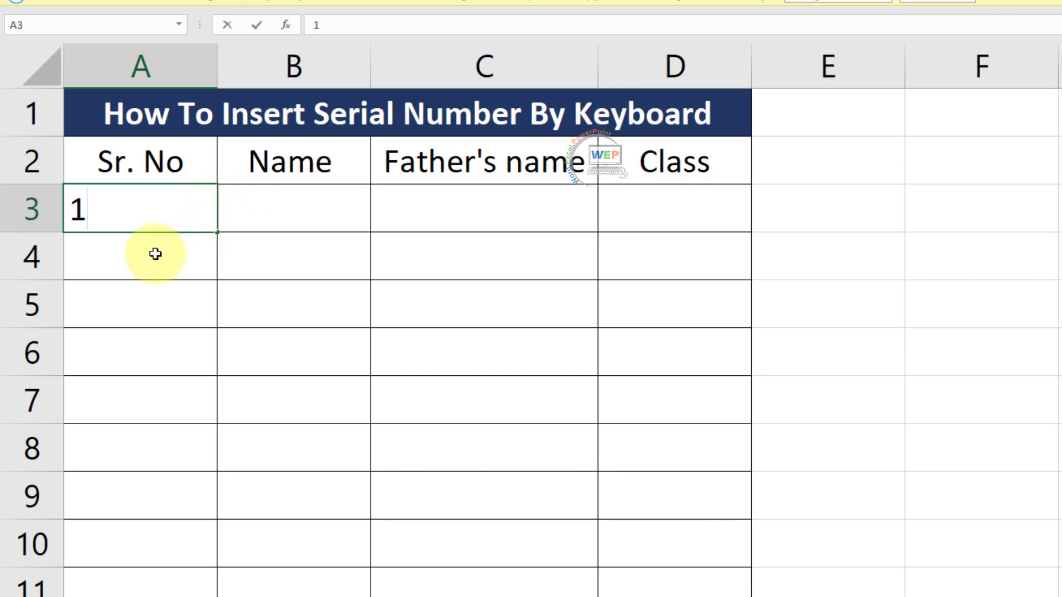
key("Return")
type("2")
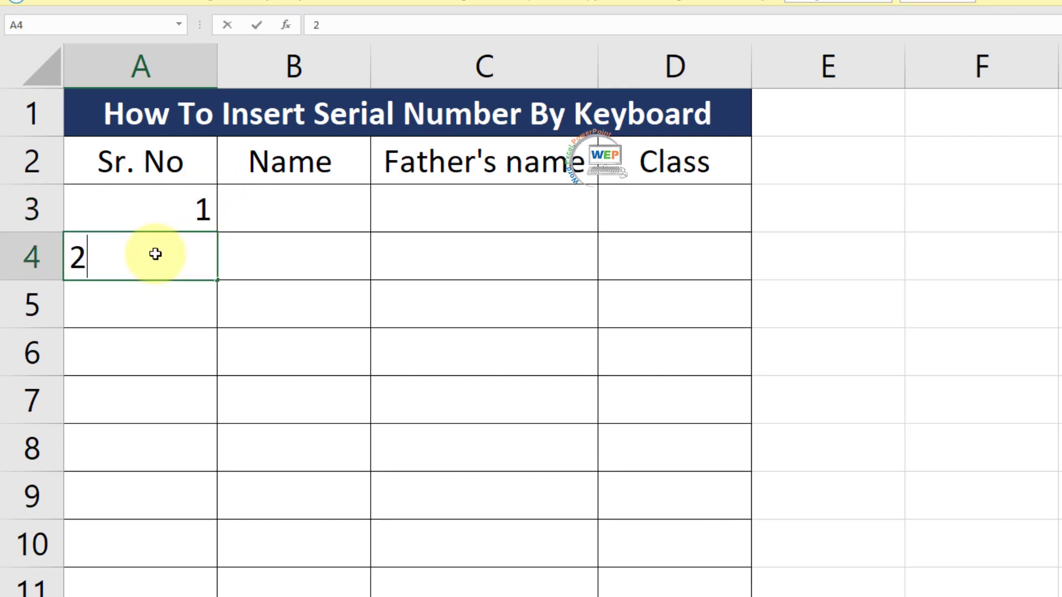
left_click_drag(188, 210, 167, 244)
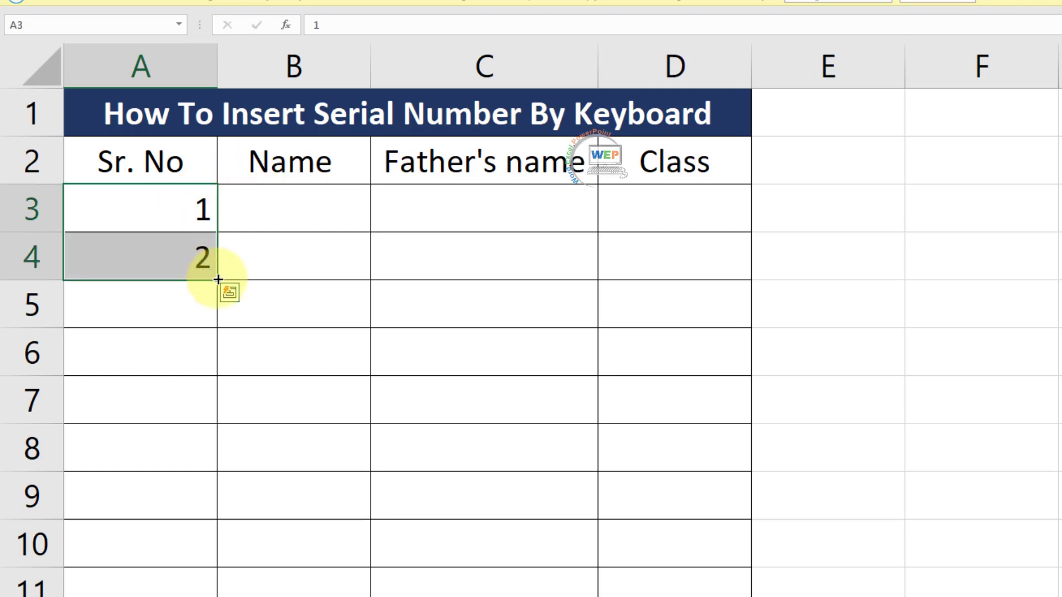
left_click_drag(217, 280, 223, 565)
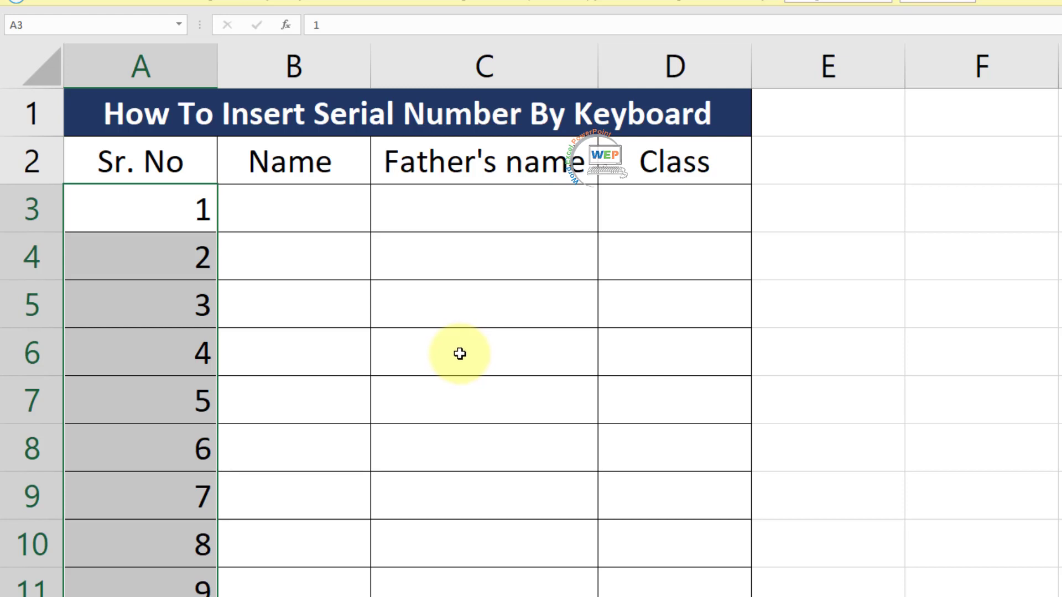
left_click(202, 304)
left_click(190, 203)
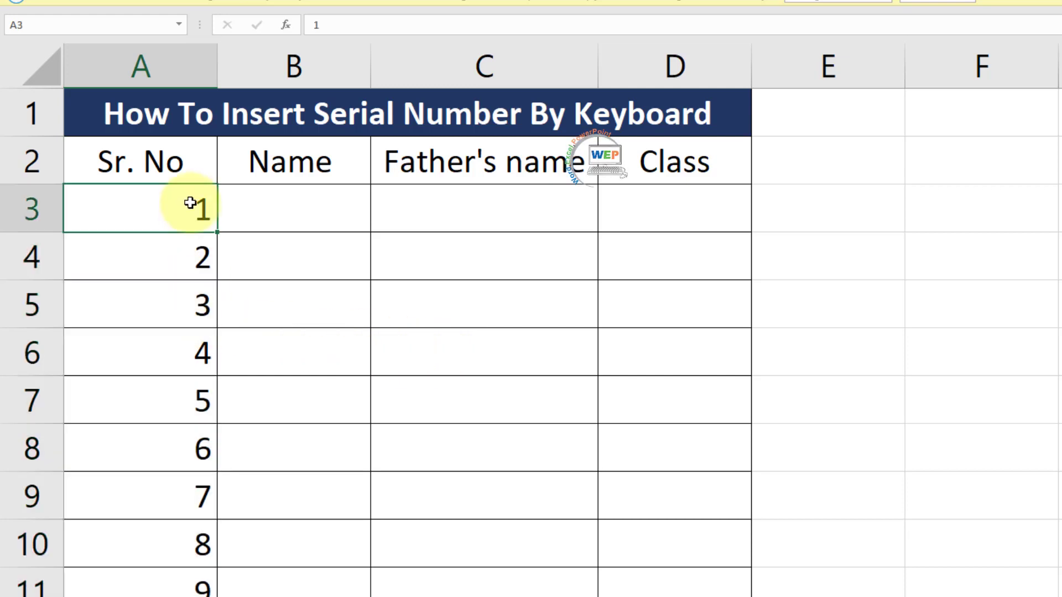
left_click_drag(190, 203, 209, 583)
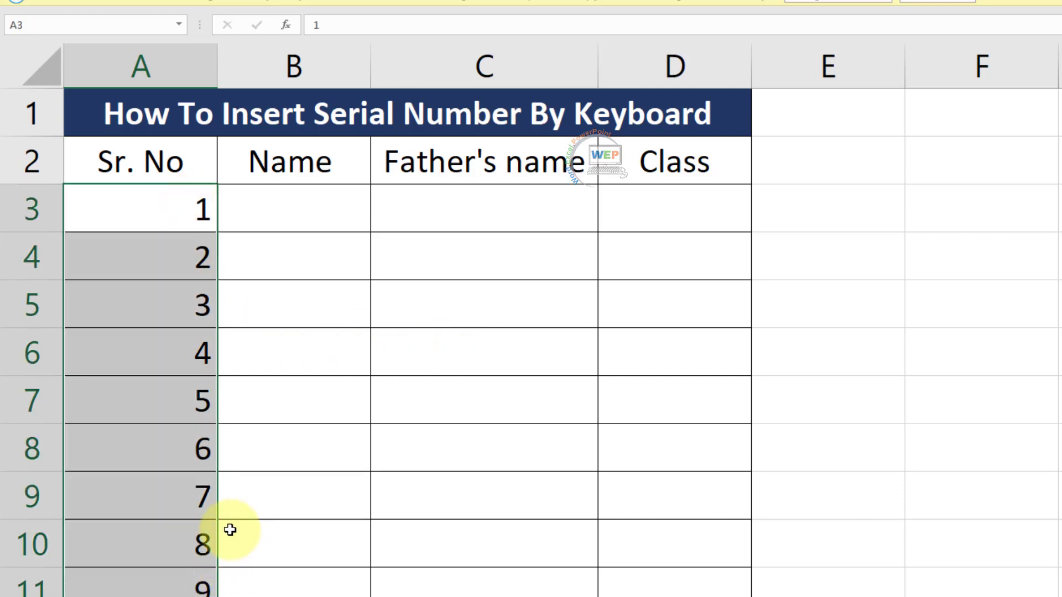
key("BackSpace")
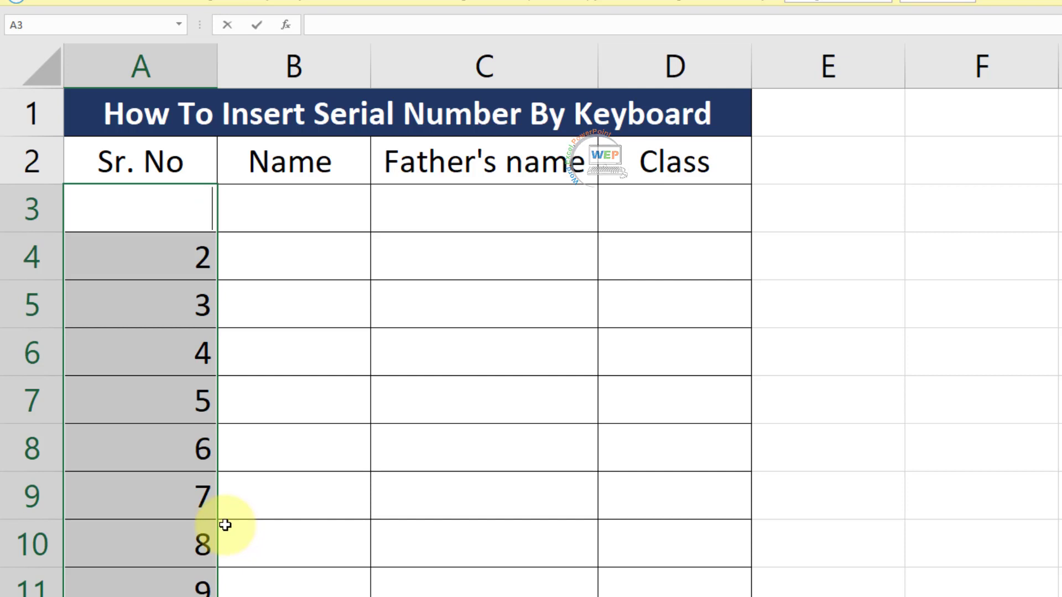
left_click(339, 482)
mouse_move(183, 224)
left_mouse_down()
mouse_move(158, 526)
mouse_move(171, 589)
left_mouse_up()
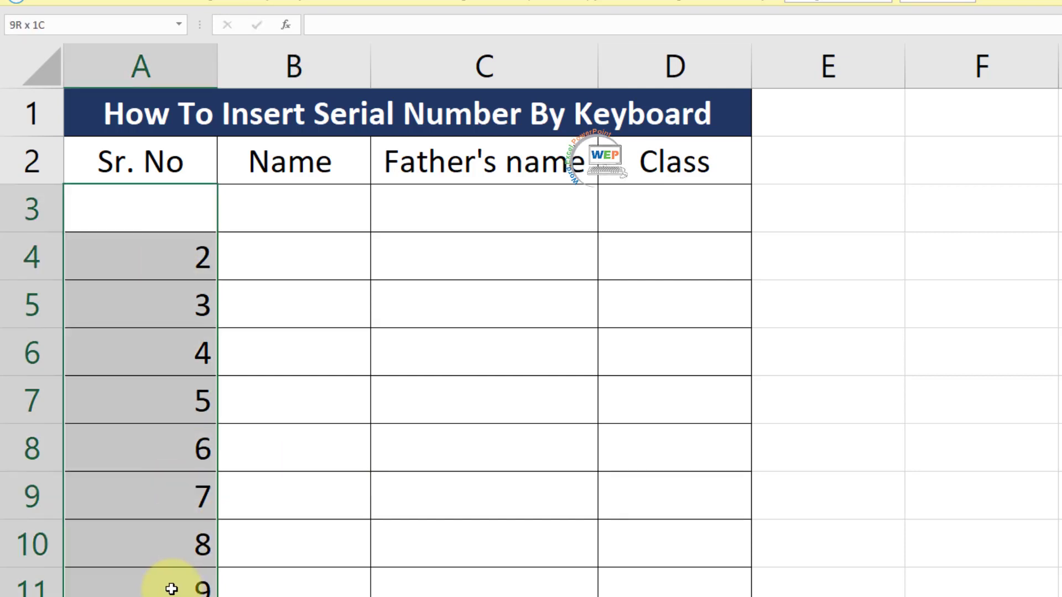
key("Delete")
left_click(178, 207)
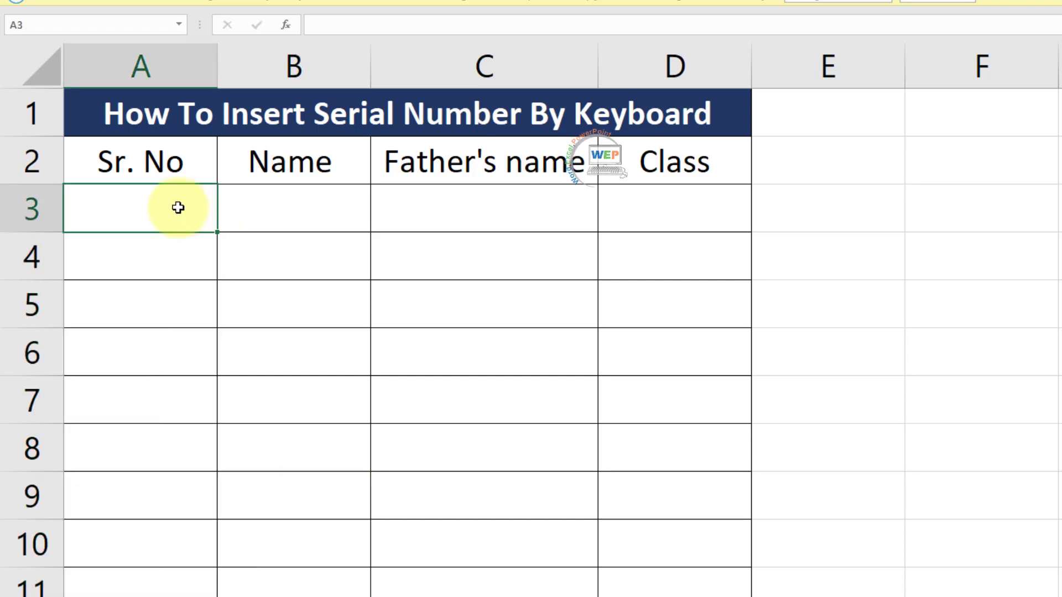
Enter 1 in A3 and Ctrl-fill down to A11 to number 1 through 9
type("1")
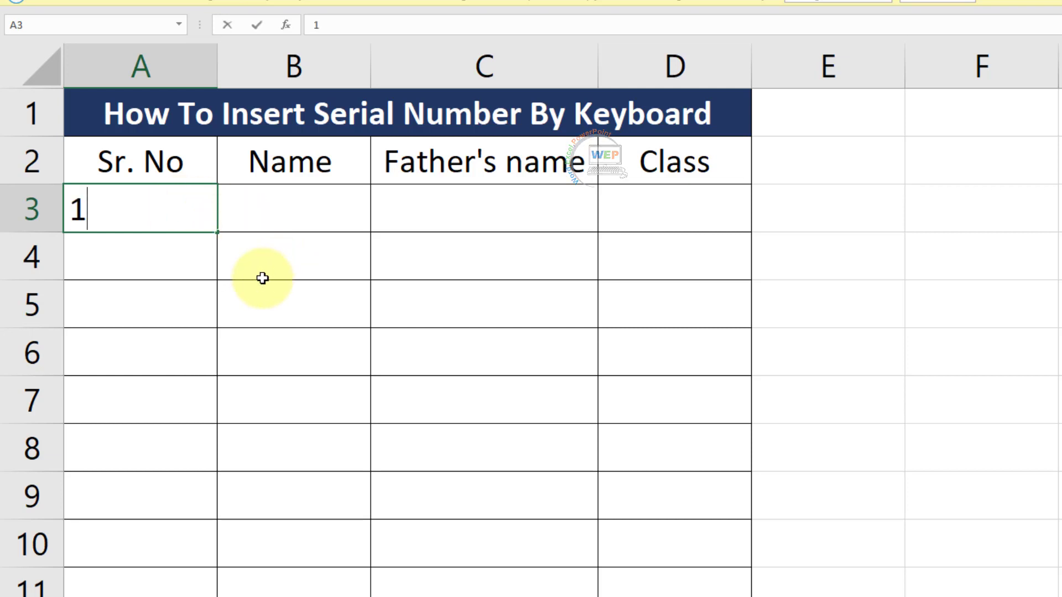
key("Return")
left_click(178, 207)
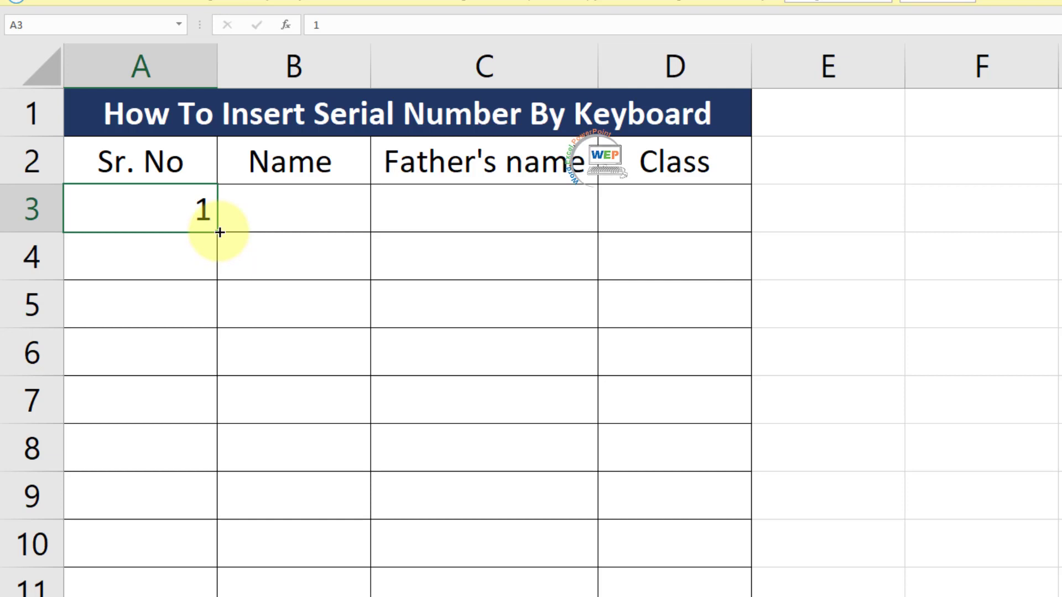
key("ctrl")
left_click_drag(220, 232, 220, 591)
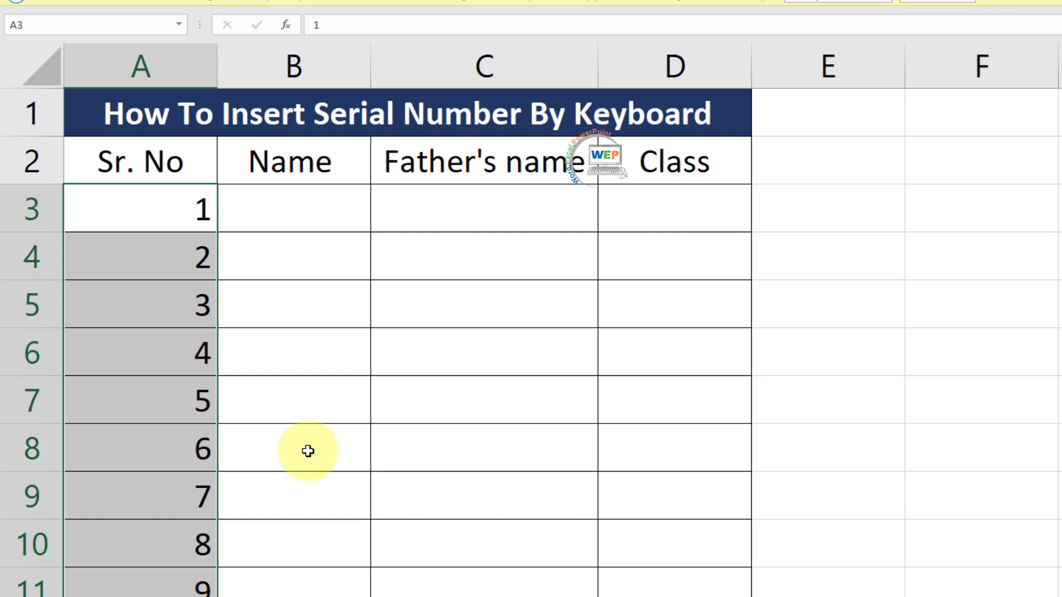
left_click(308, 451)
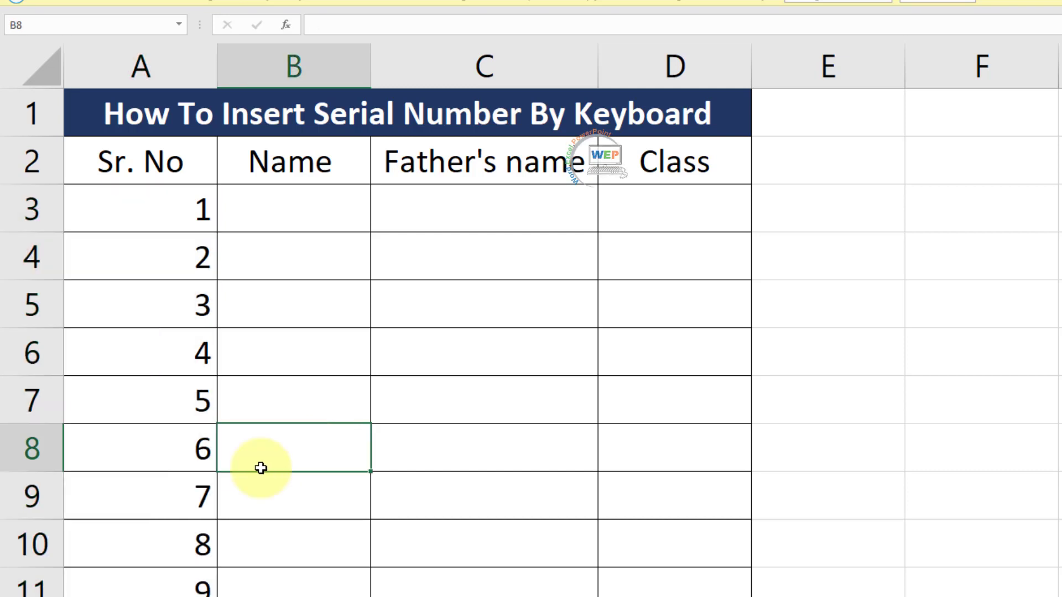